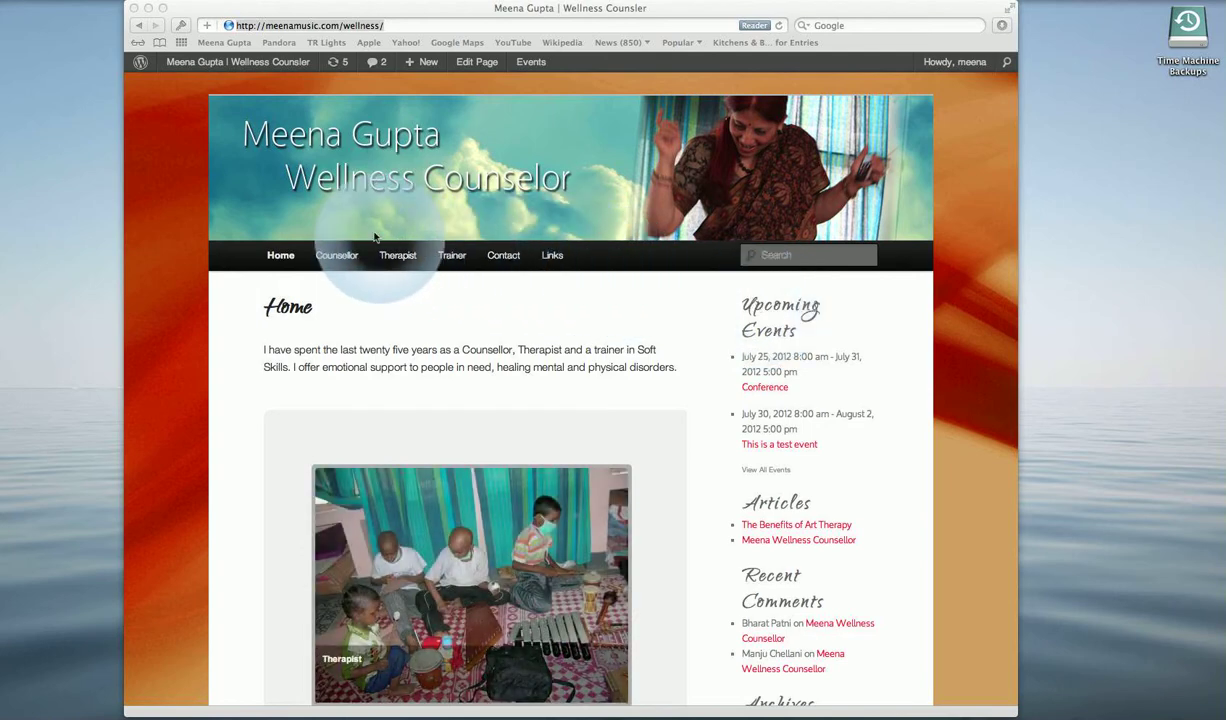
# - Expand the admin shortcuts from the site name in the admin bar
pyautogui.click(240, 62)
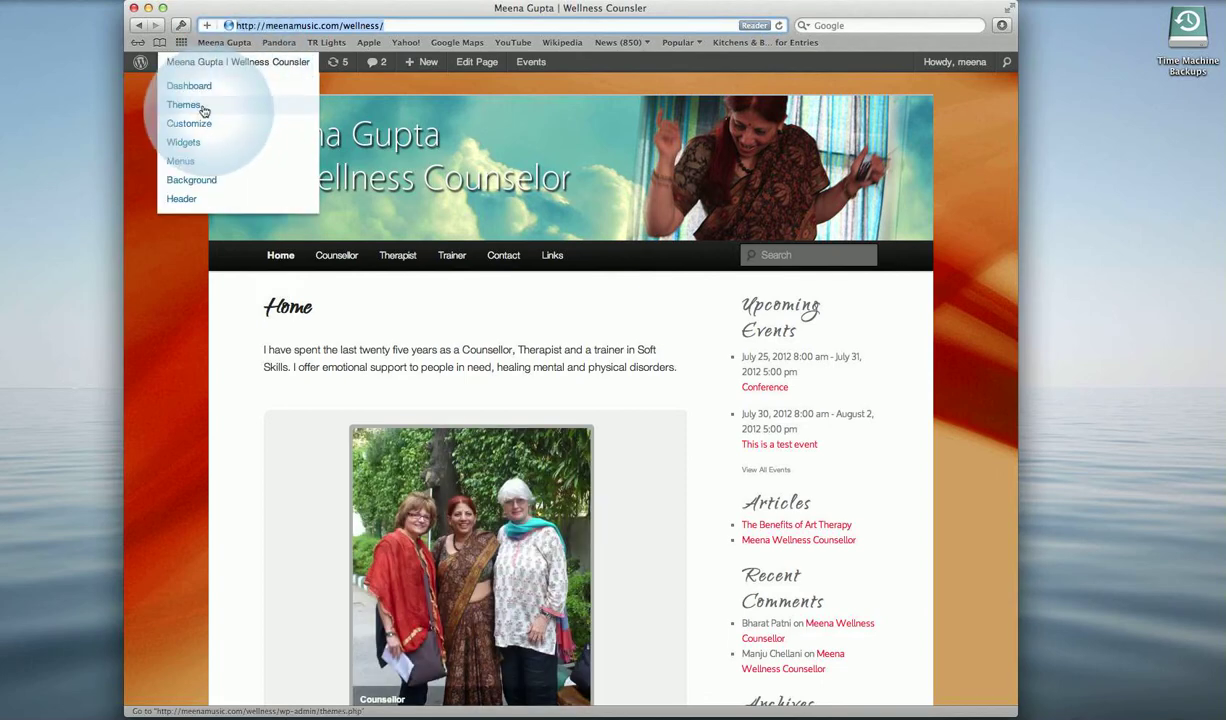
# - In Menus, drag Self Development Counselling above Child/Teenage Counselling and save Main Menu
pyautogui.click(190, 163)
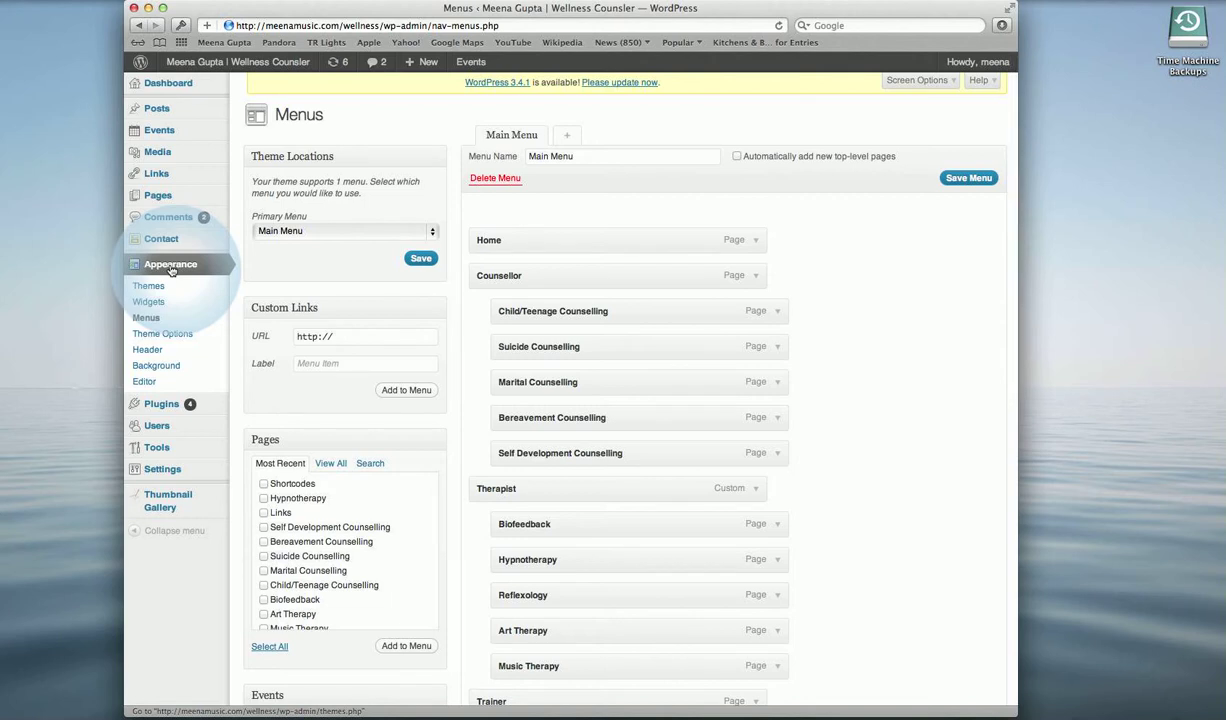
pyautogui.click(275, 233)
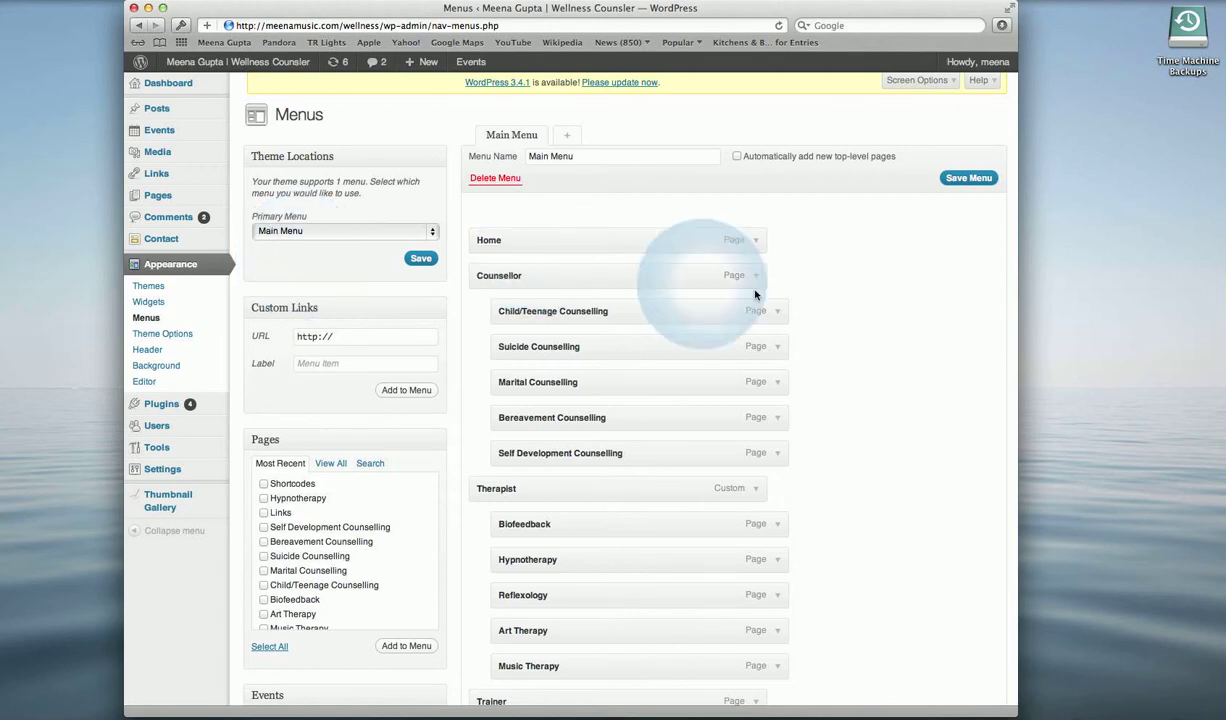
pyautogui.scroll(-3, 852, 313)
pyautogui.scroll(-1, 852, 313)
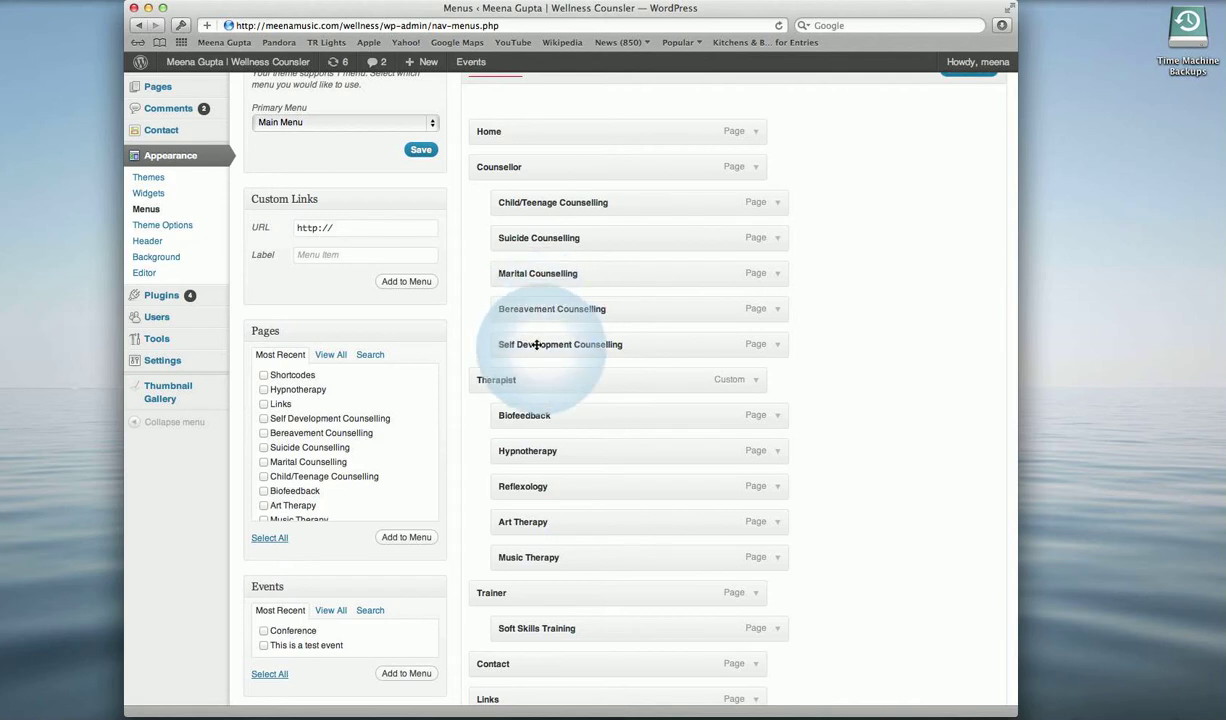
pyautogui.moveTo(536, 344)
pyautogui.mouseDown()
pyautogui.moveTo(531, 195)
pyautogui.moveTo(550, 207)
pyautogui.mouseUp()
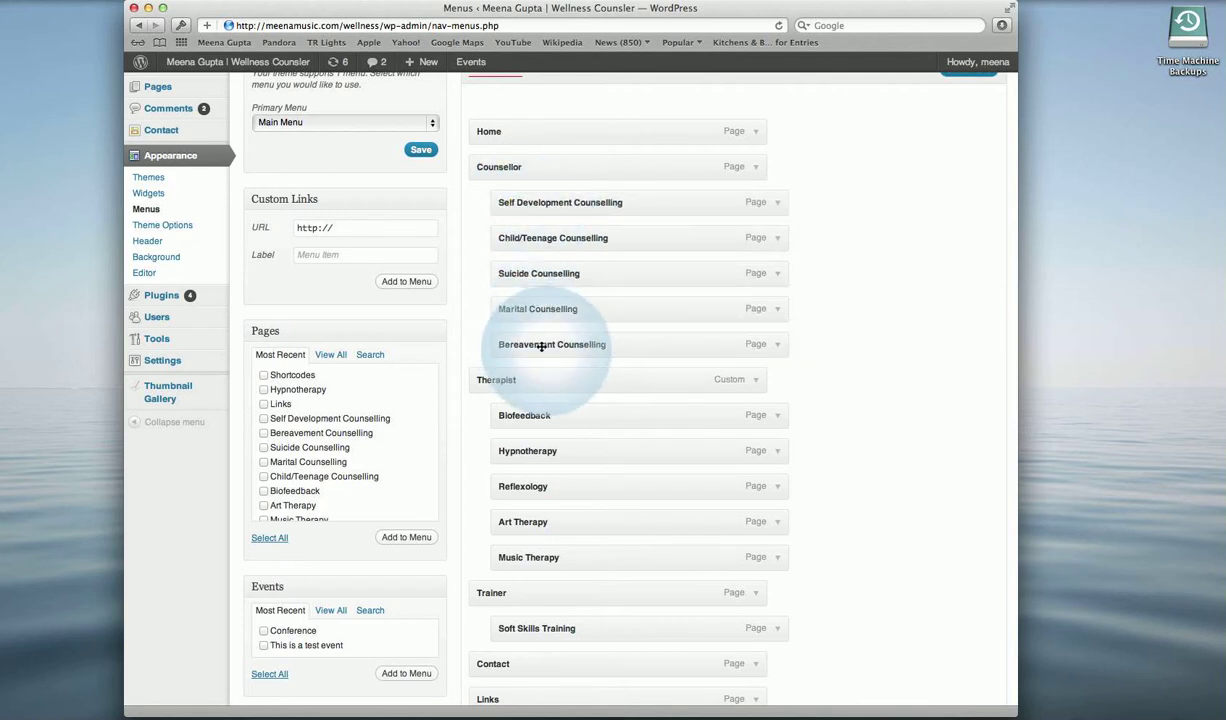
pyautogui.scroll(3, 552, 207)
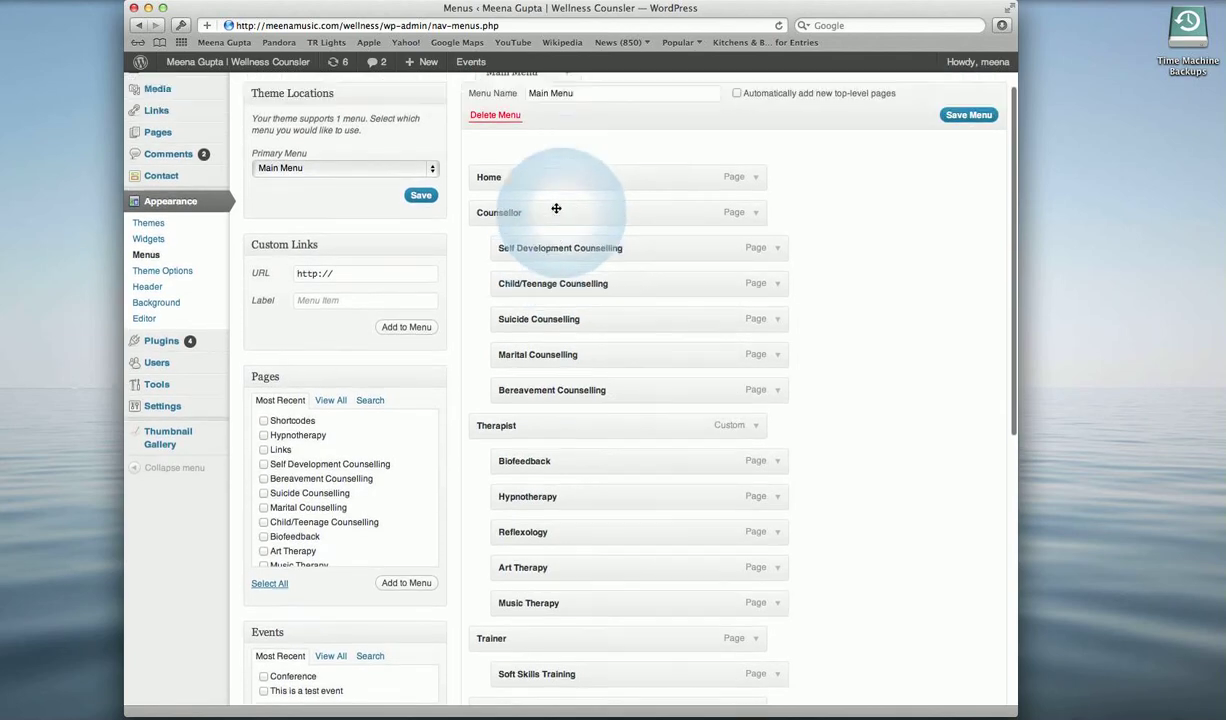
pyautogui.click(983, 148)
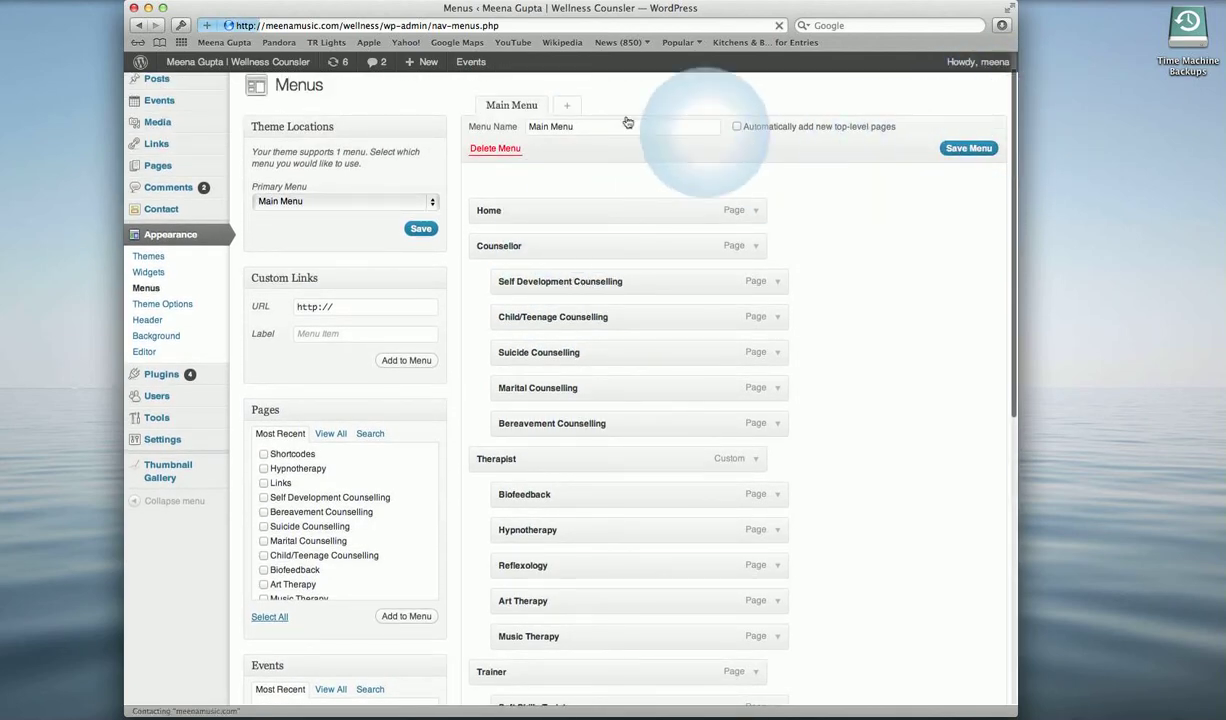
# - Open the live site in a new tab to check Counsellor's submenu order, then return to Menus
pyautogui.rightClick(234, 64)
pyautogui.click(307, 82)
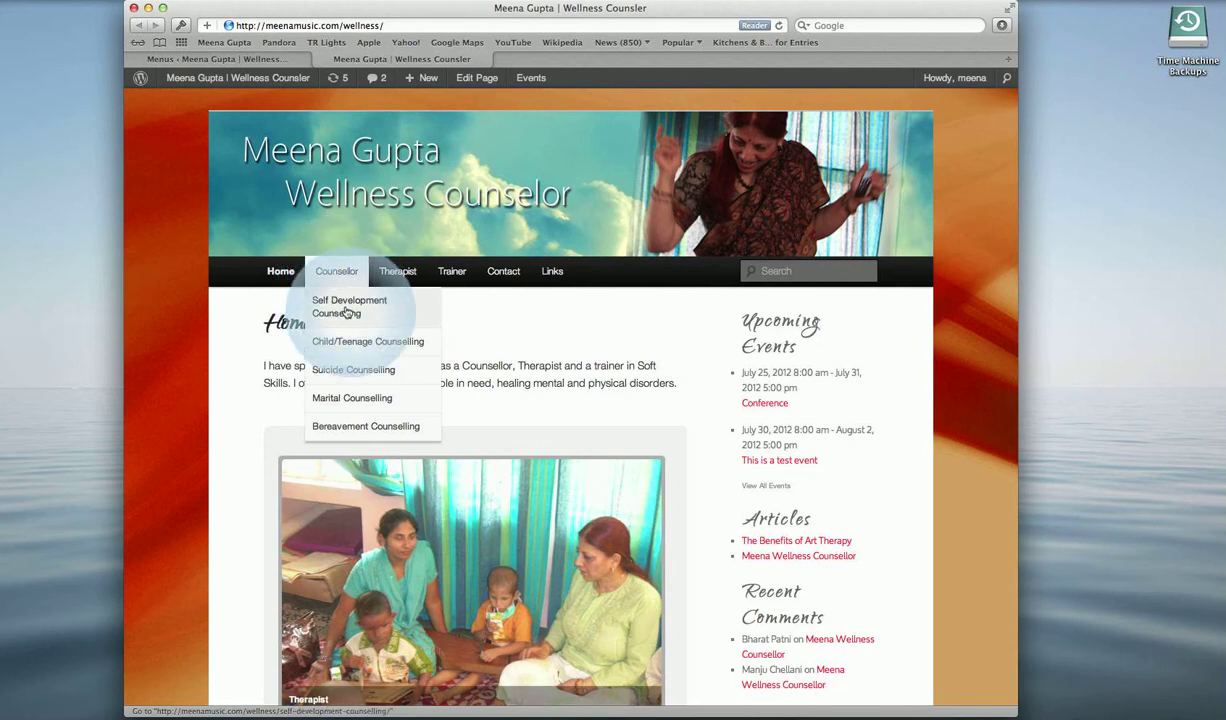
pyautogui.click(272, 59)
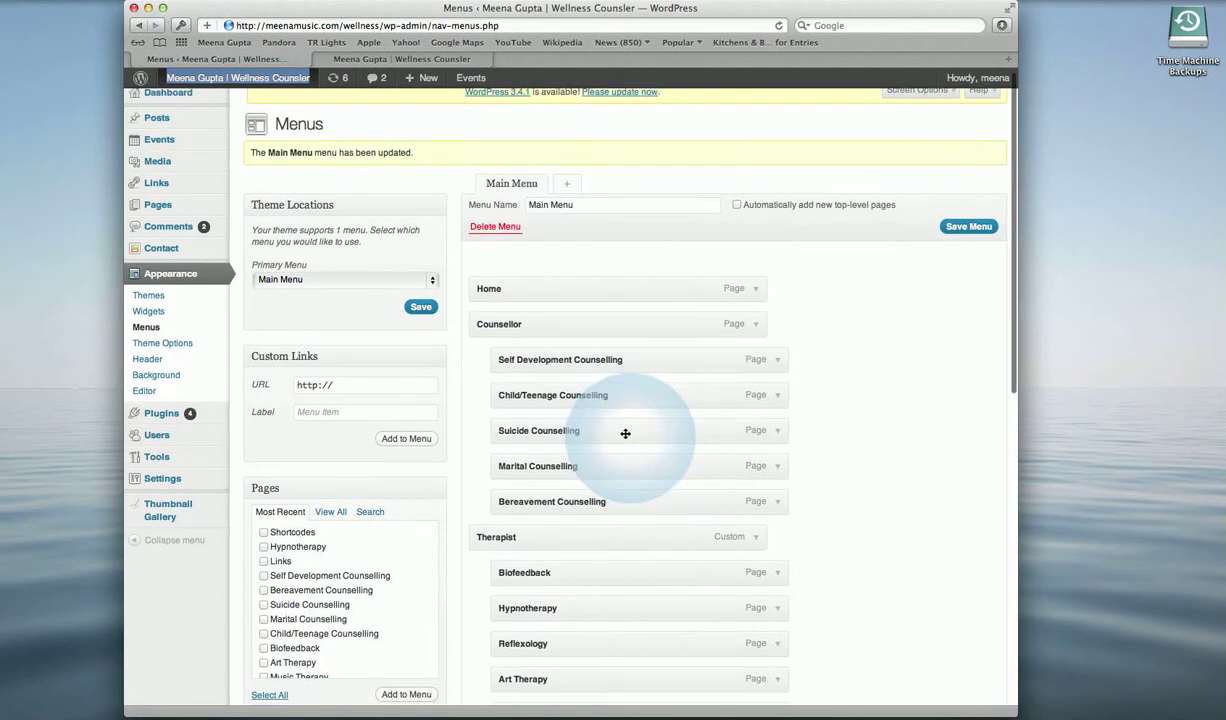
# - Nest Suicide Counselling under Bereavement Counselling and save the Main Menu
pyautogui.scroll(-2, 625, 420)
pyautogui.moveTo(629, 397); pyautogui.dragTo(662, 452)
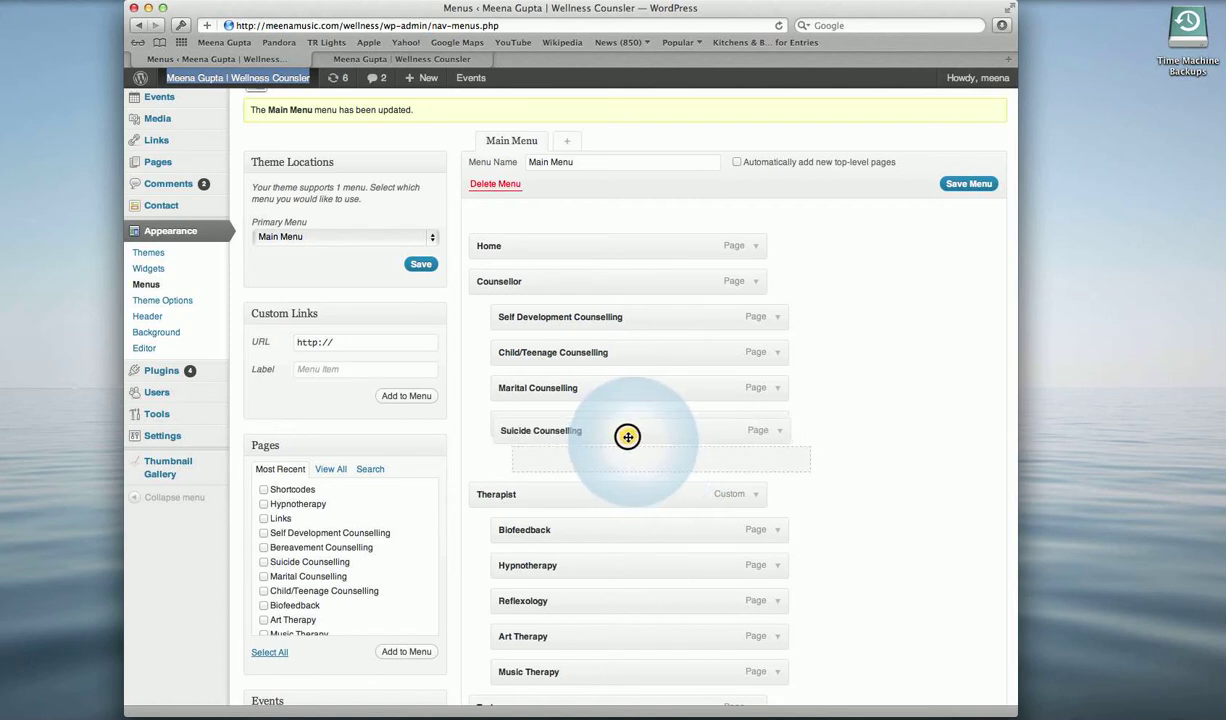
pyautogui.moveTo(662, 458)
pyautogui.mouseDown()
pyautogui.moveTo(627, 460)
pyautogui.moveTo(650, 468)
pyautogui.moveTo(525, 450)
pyautogui.mouseUp()
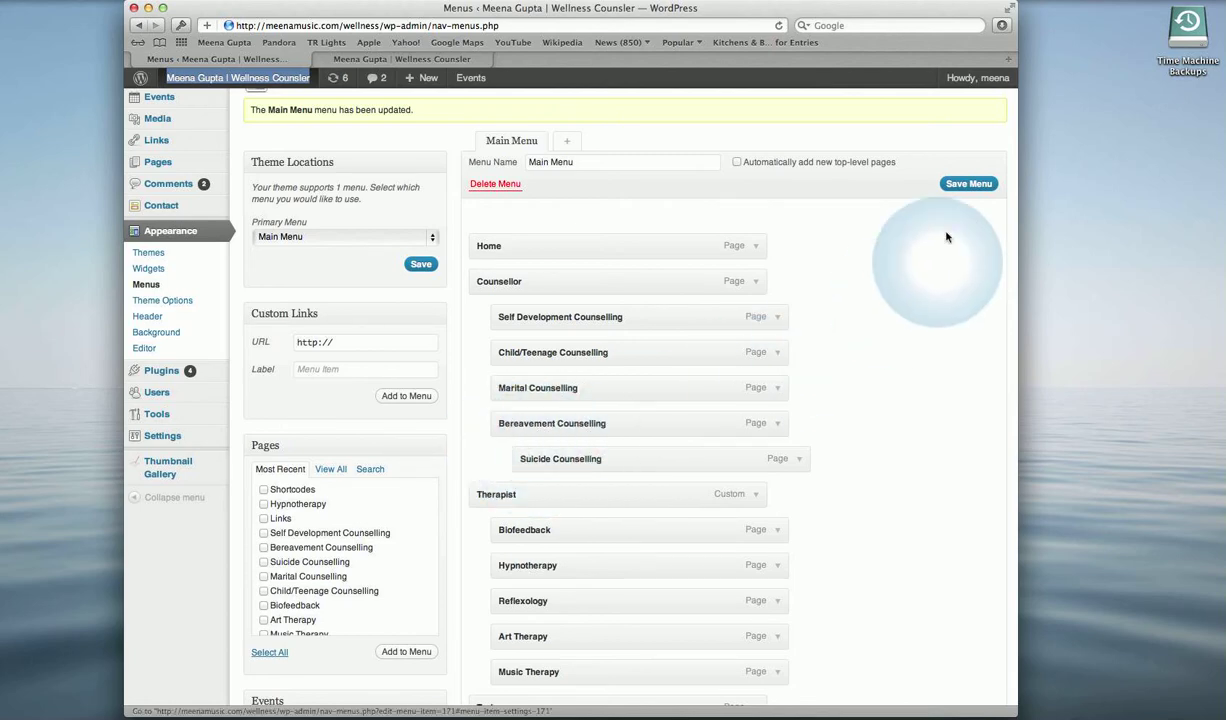
pyautogui.click(947, 186)
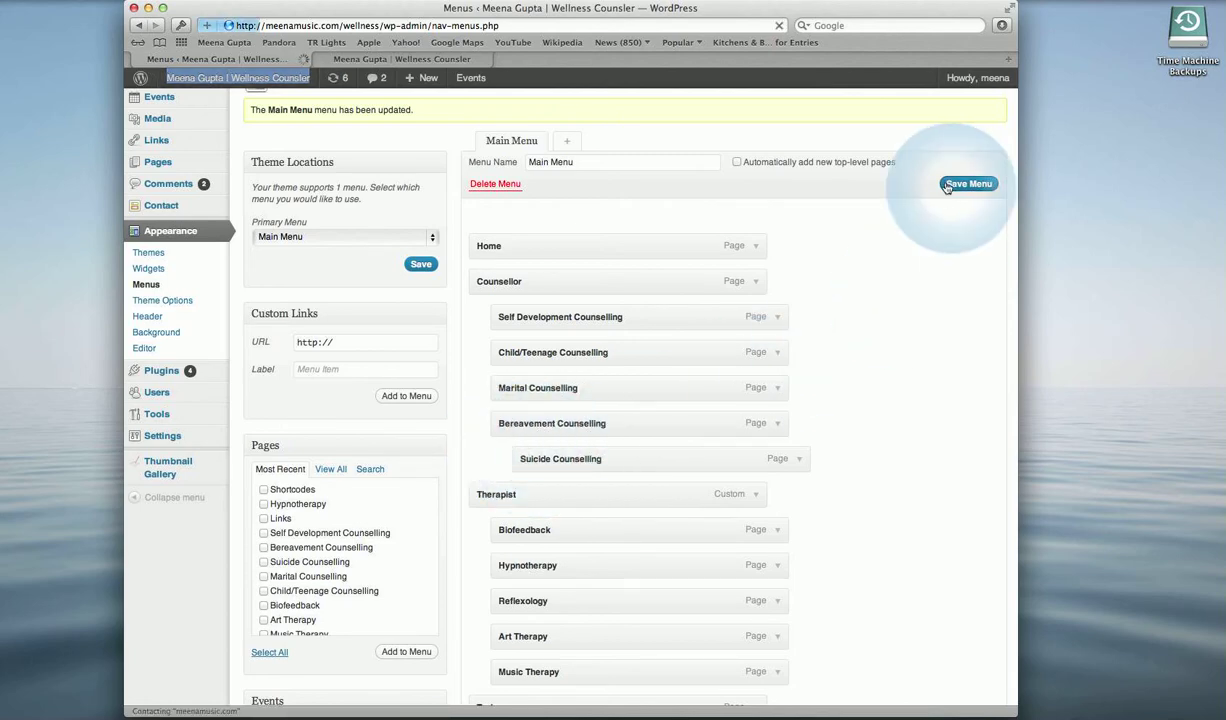
# - Reload the live site to confirm the new flyout, then return to the menu editor
pyautogui.click(445, 60)
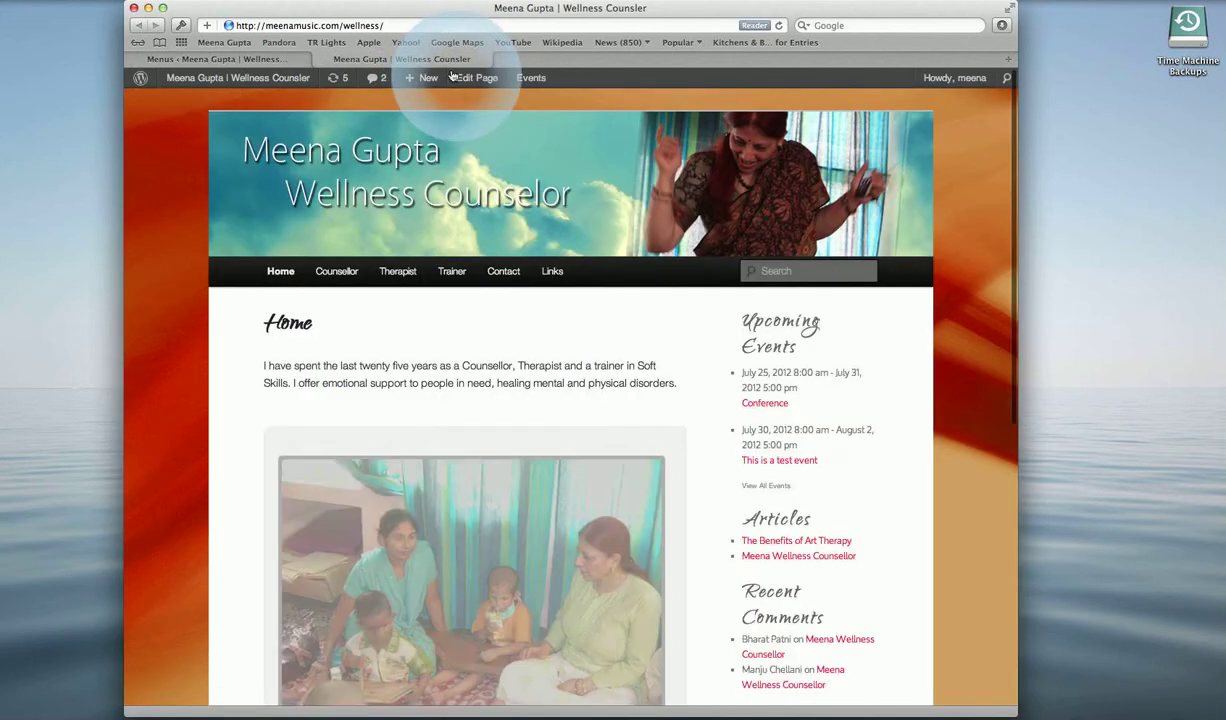
pyautogui.click(778, 25)
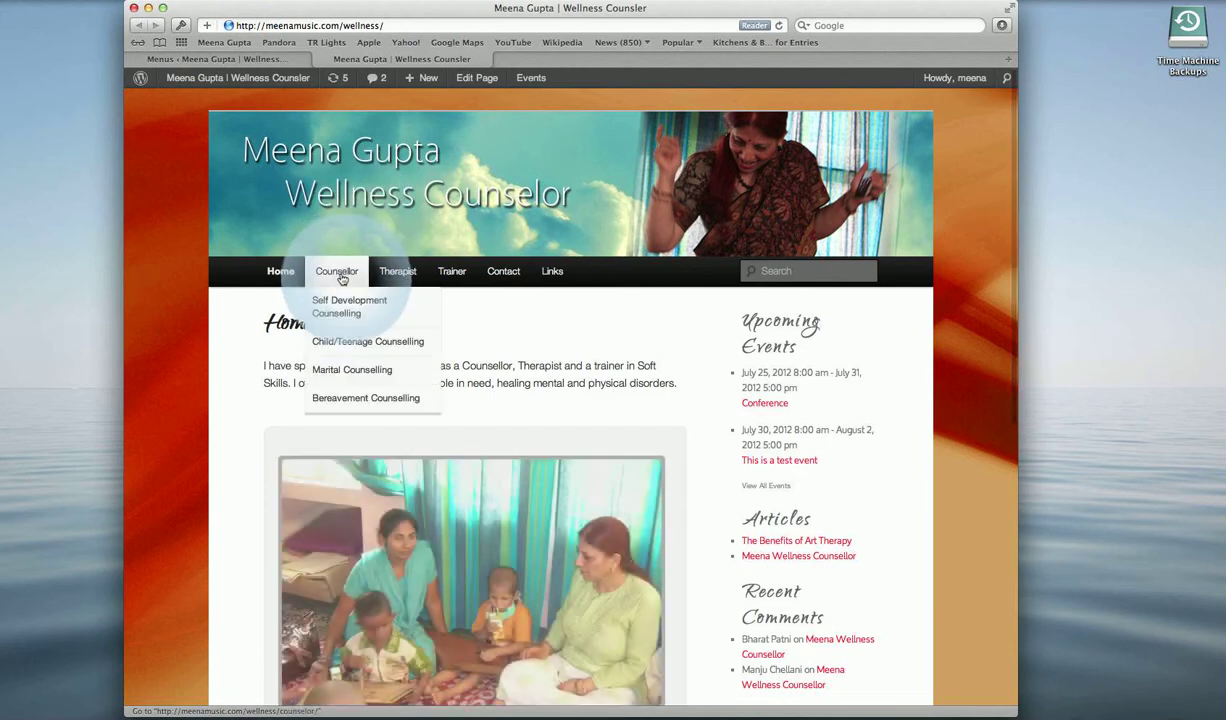
pyautogui.moveTo(365, 398)
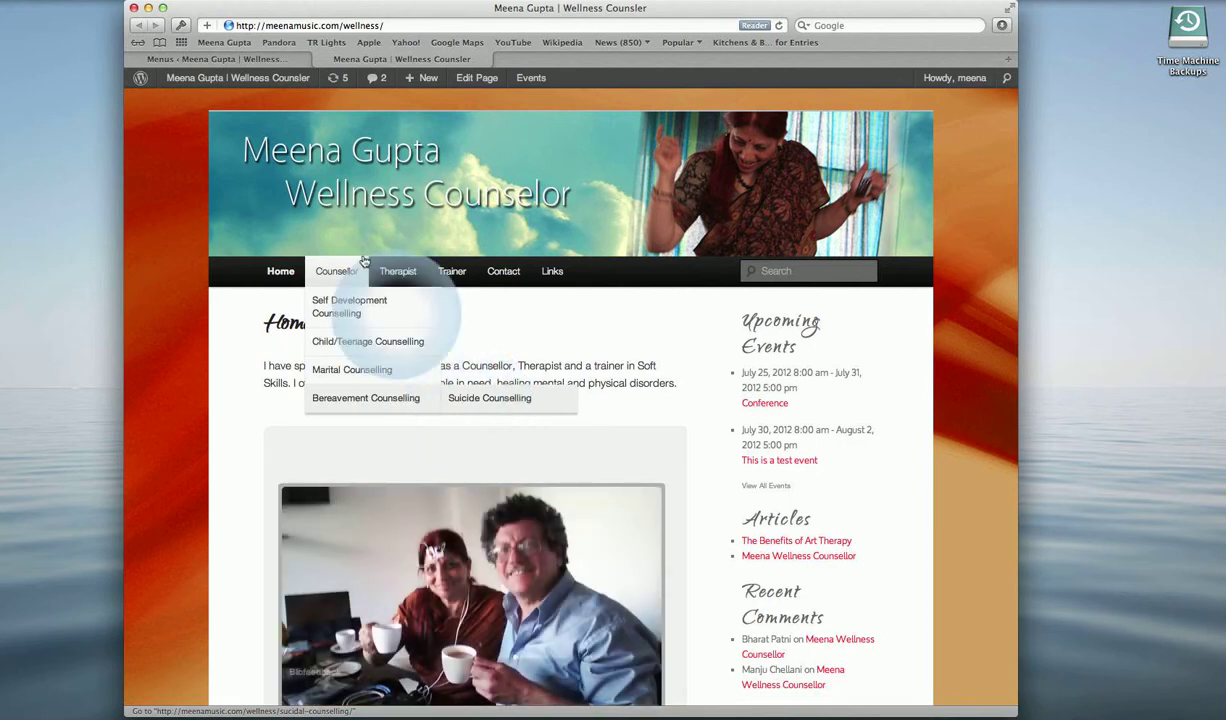
pyautogui.click(257, 60)
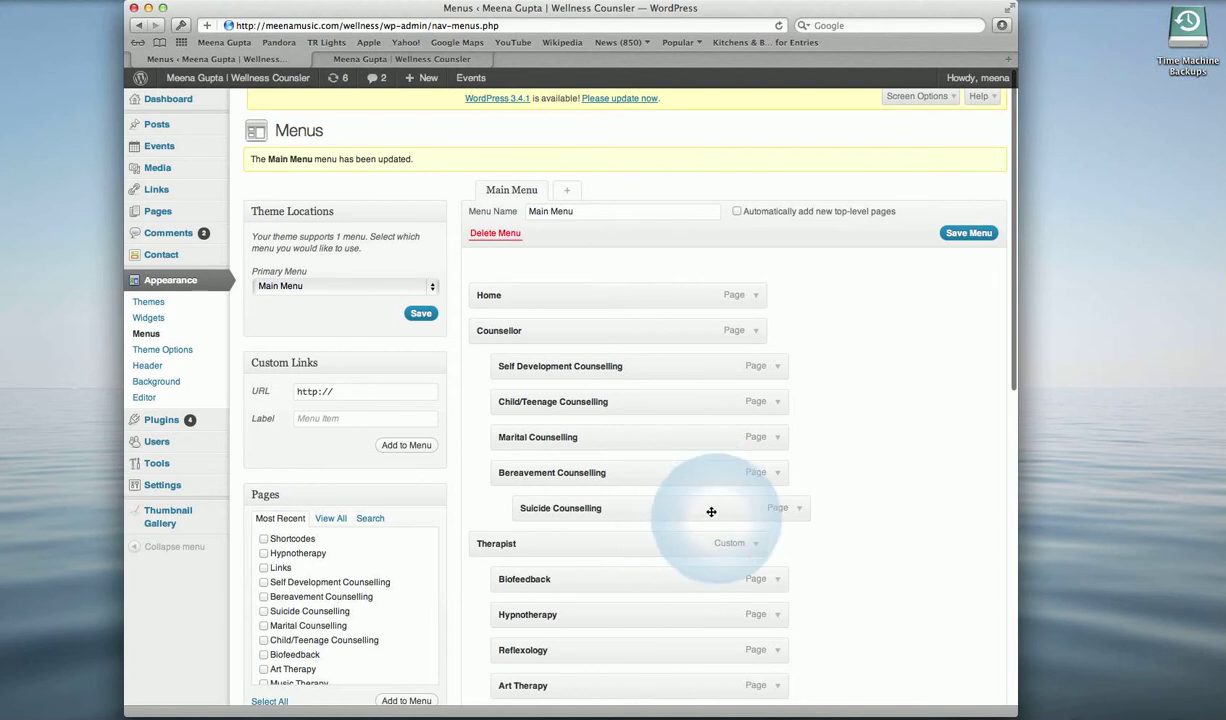
# - Move Suicide Counselling back out one level to sit directly under Counsellor
pyautogui.moveTo(712, 507); pyautogui.dragTo(697, 507)
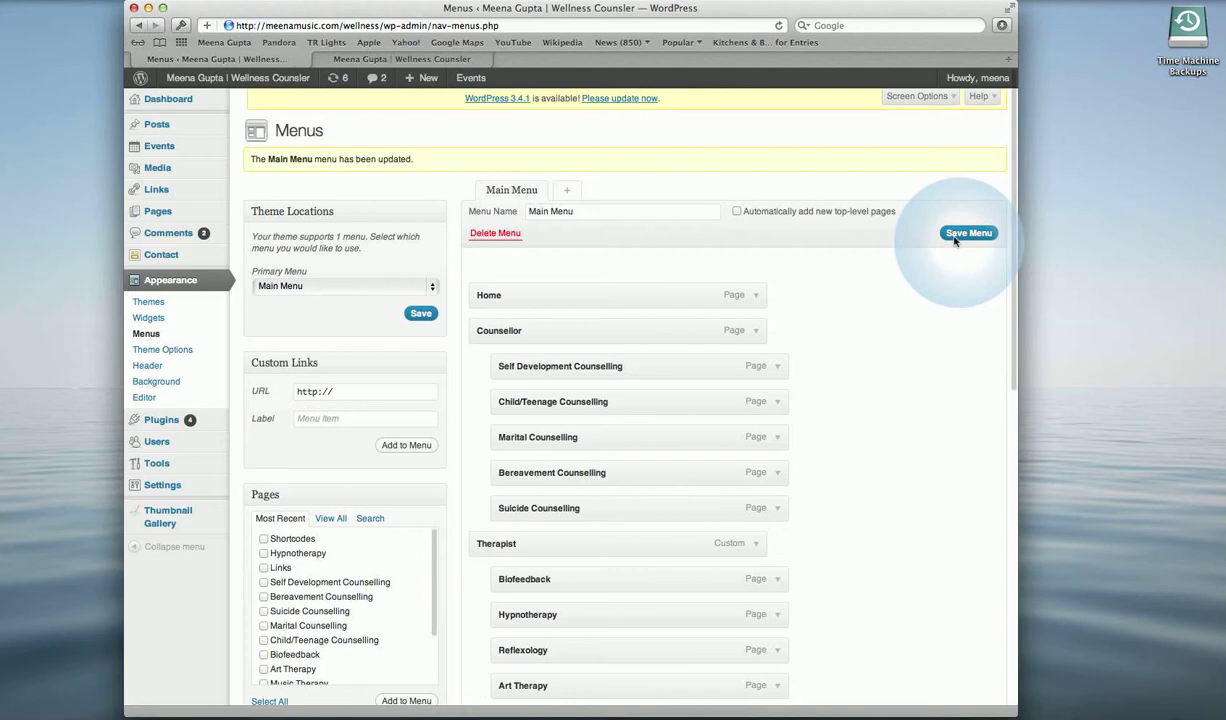
pyautogui.scroll(-2, 841, 276)
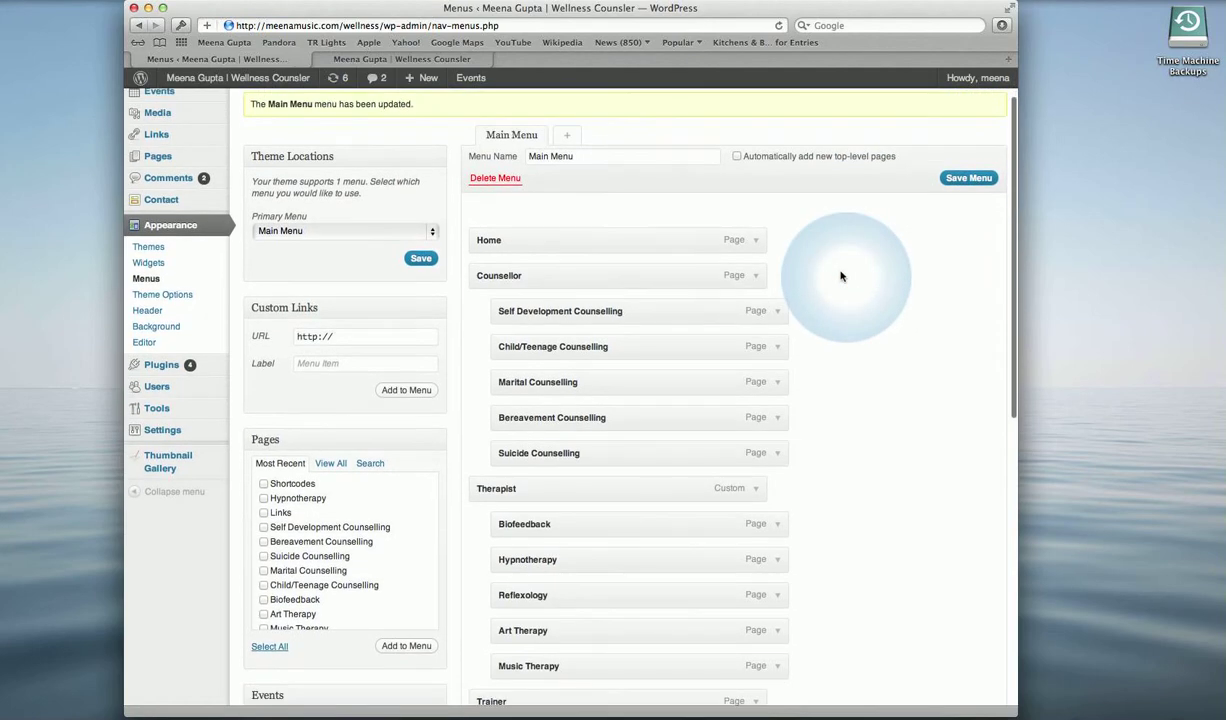
pyautogui.scroll(-3, 841, 276)
pyautogui.scroll(-1, 841, 276)
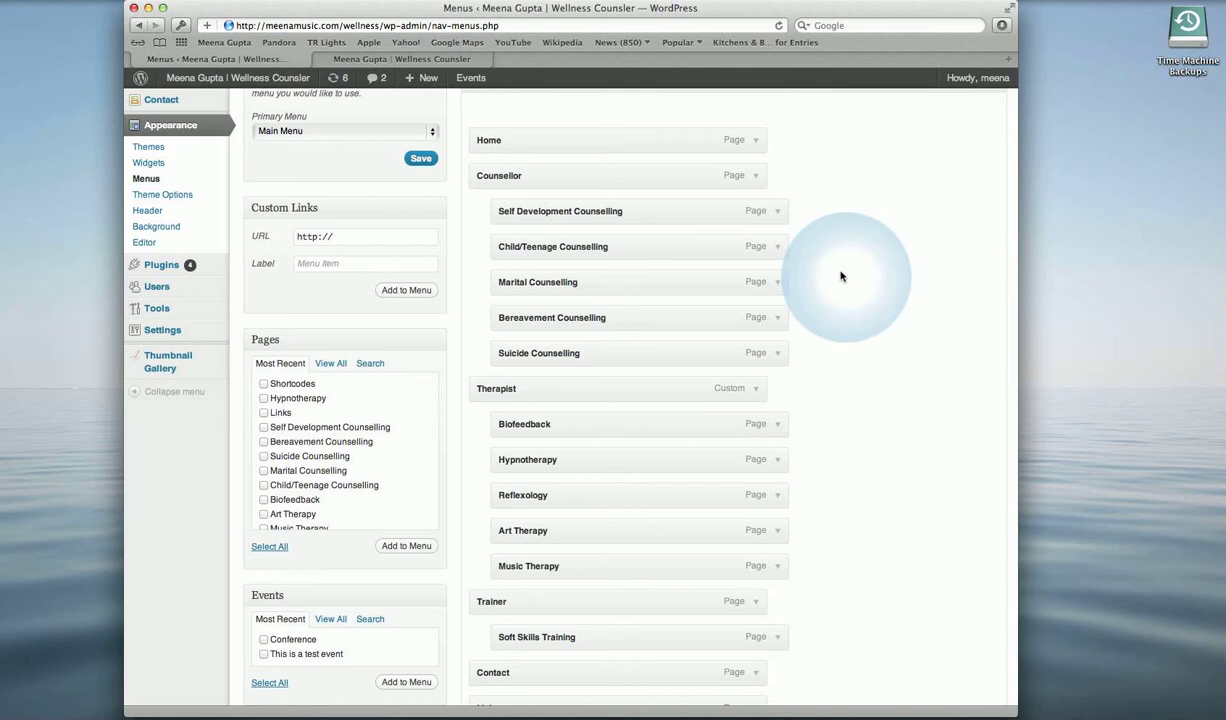
# - Add the Articles page to Main Menu and place it above Contact and Links
pyautogui.scroll(-2, 364, 390)
pyautogui.scroll(-1, 356, 395)
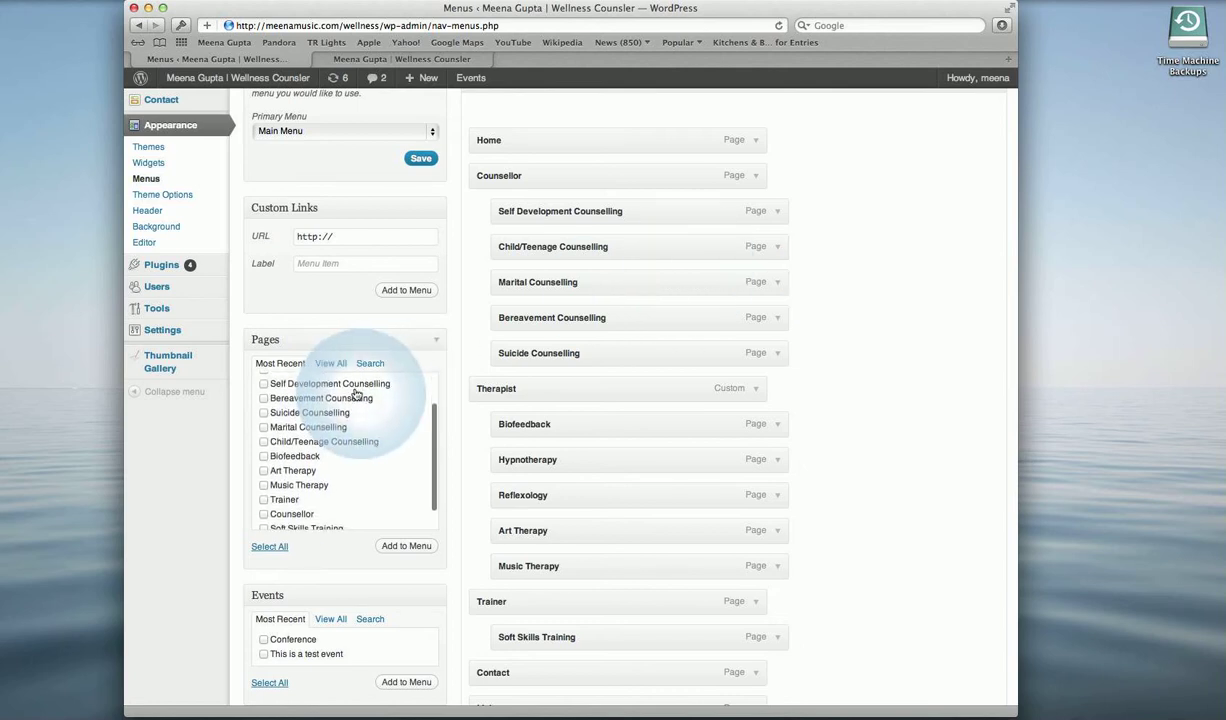
pyautogui.scroll(-1, 356, 395)
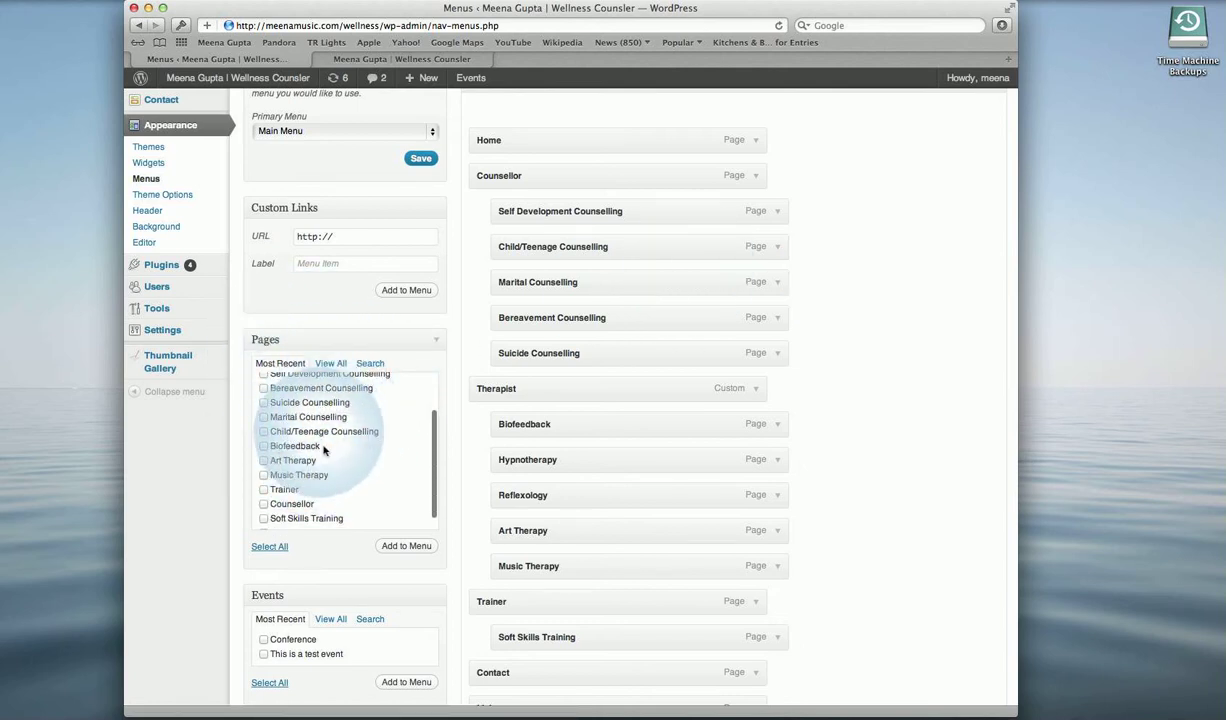
pyautogui.scroll(-1, 326, 451)
pyautogui.scroll(-1, 326, 451)
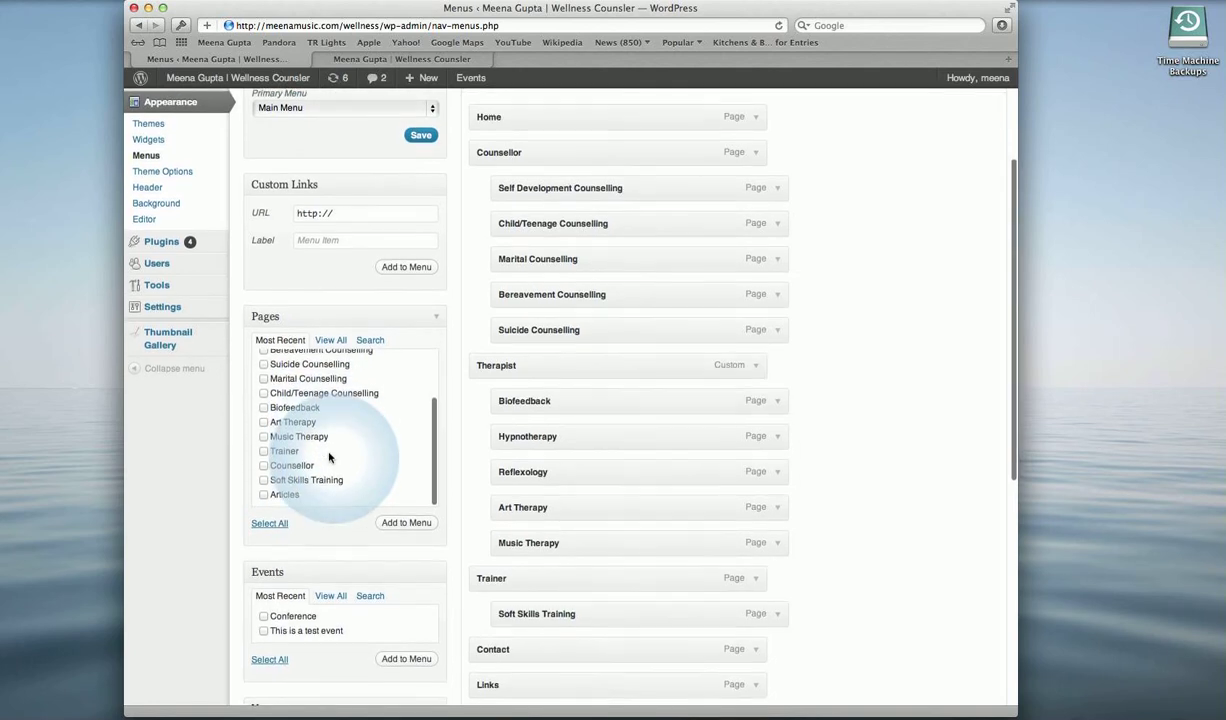
pyautogui.click(264, 493)
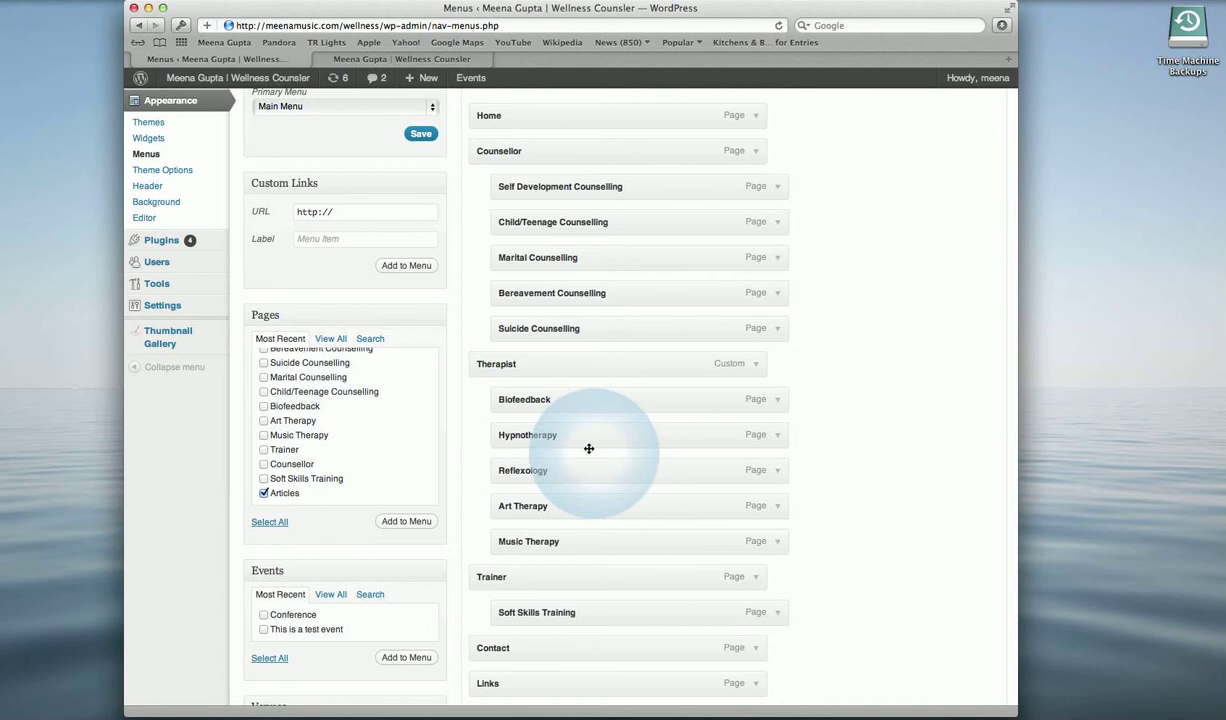
pyautogui.scroll(-2, 588, 446)
pyautogui.scroll(-1, 588, 449)
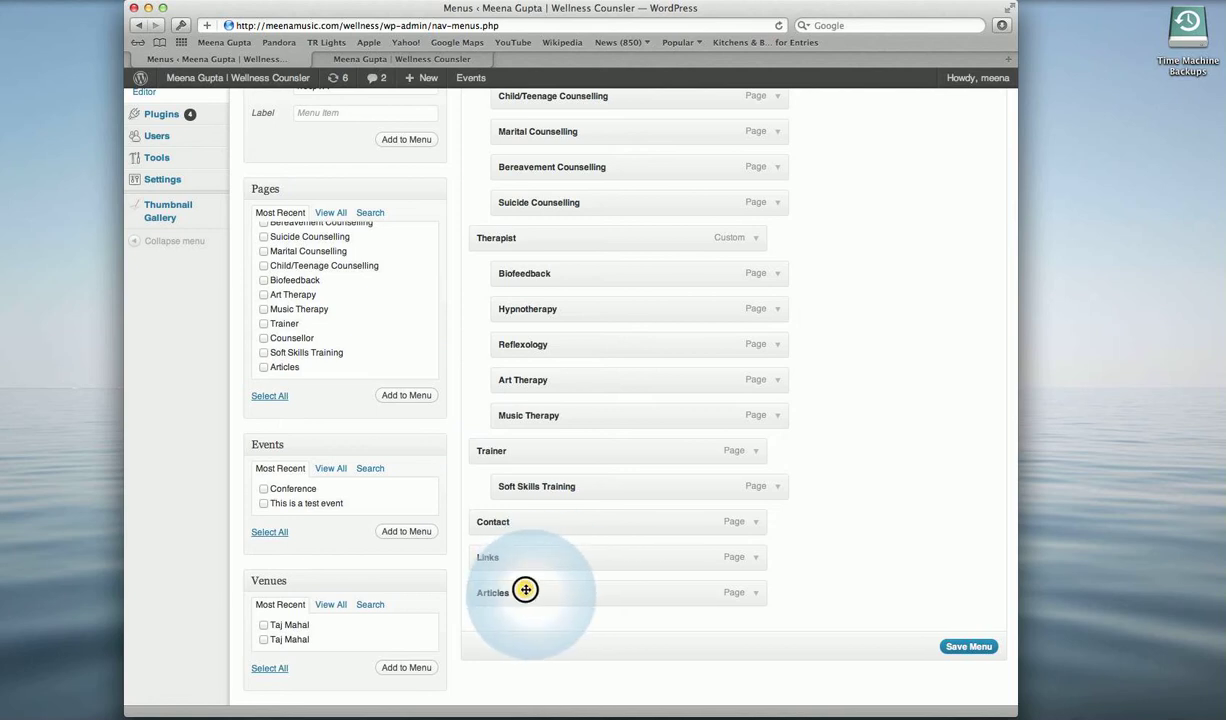
pyautogui.moveTo(525, 589); pyautogui.dragTo(492, 513)
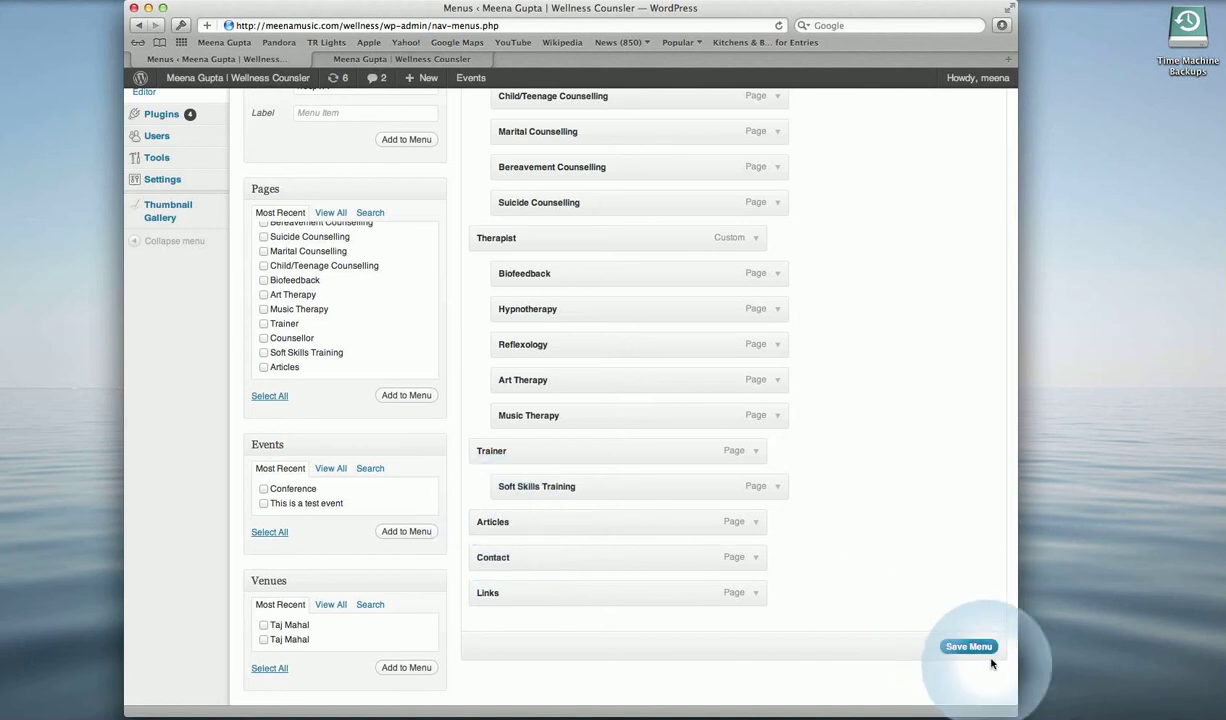
# - Save Main Menu, reload the live site to see Articles, then return to the admin
pyautogui.click(965, 646)
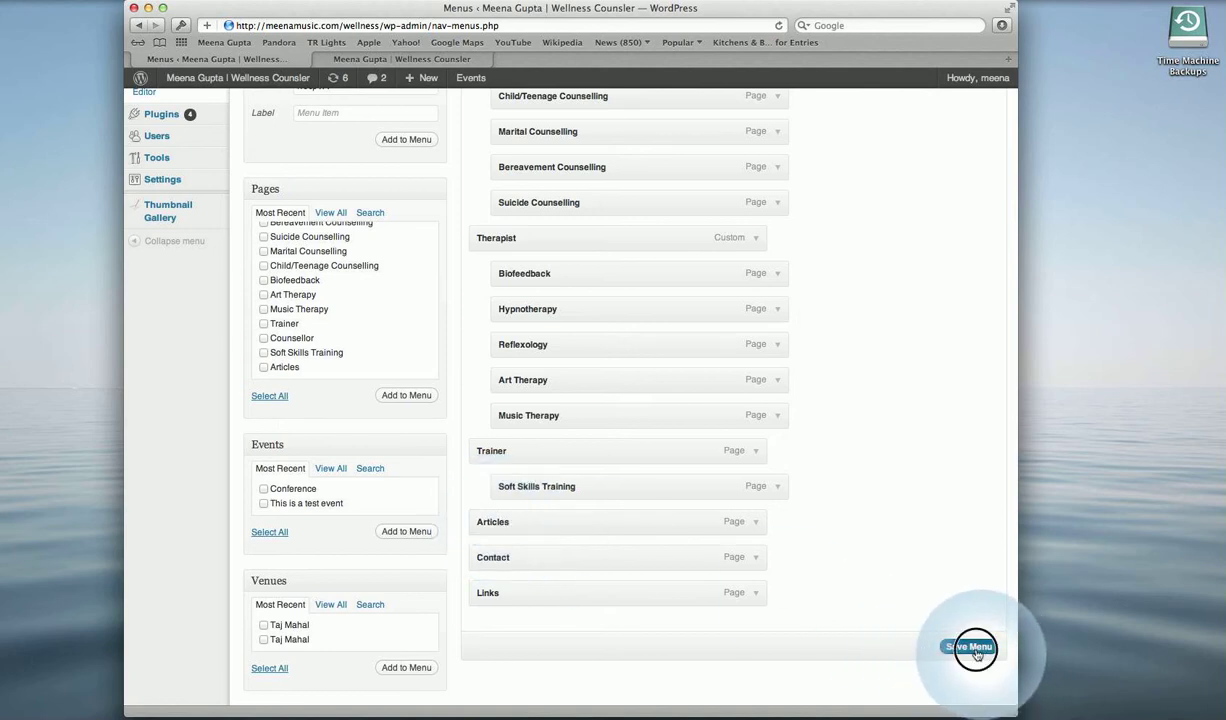
pyautogui.click(413, 59)
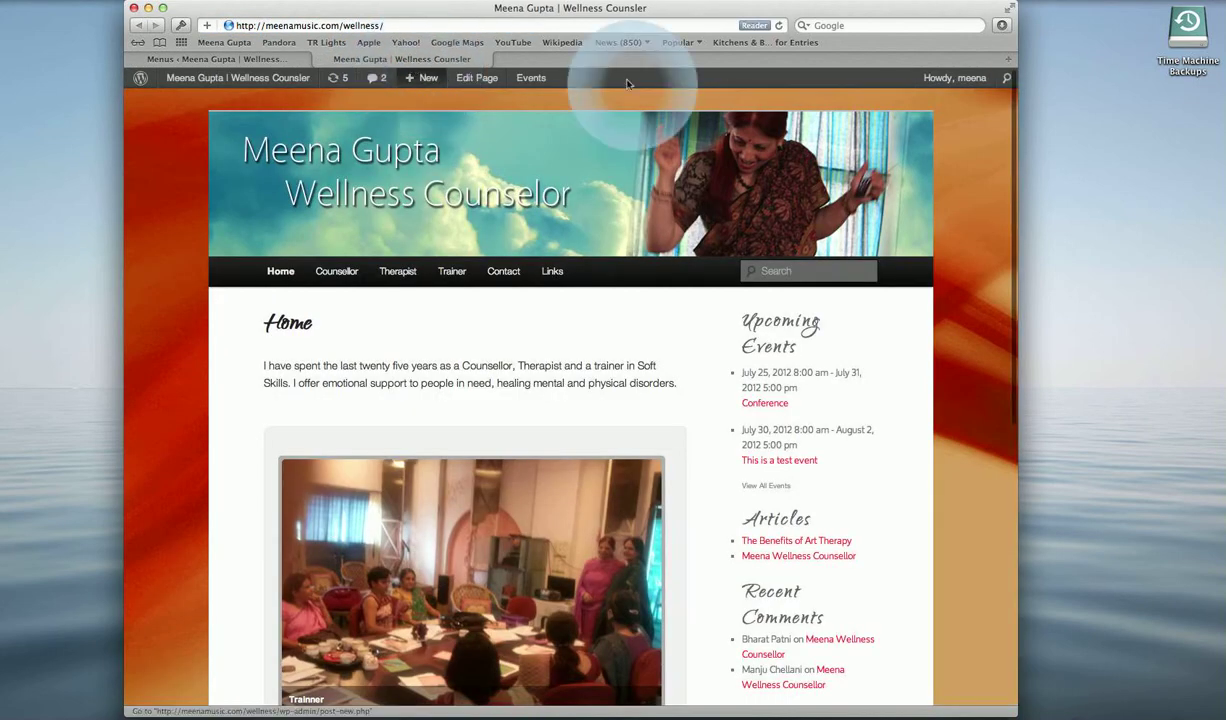
pyautogui.click(778, 26)
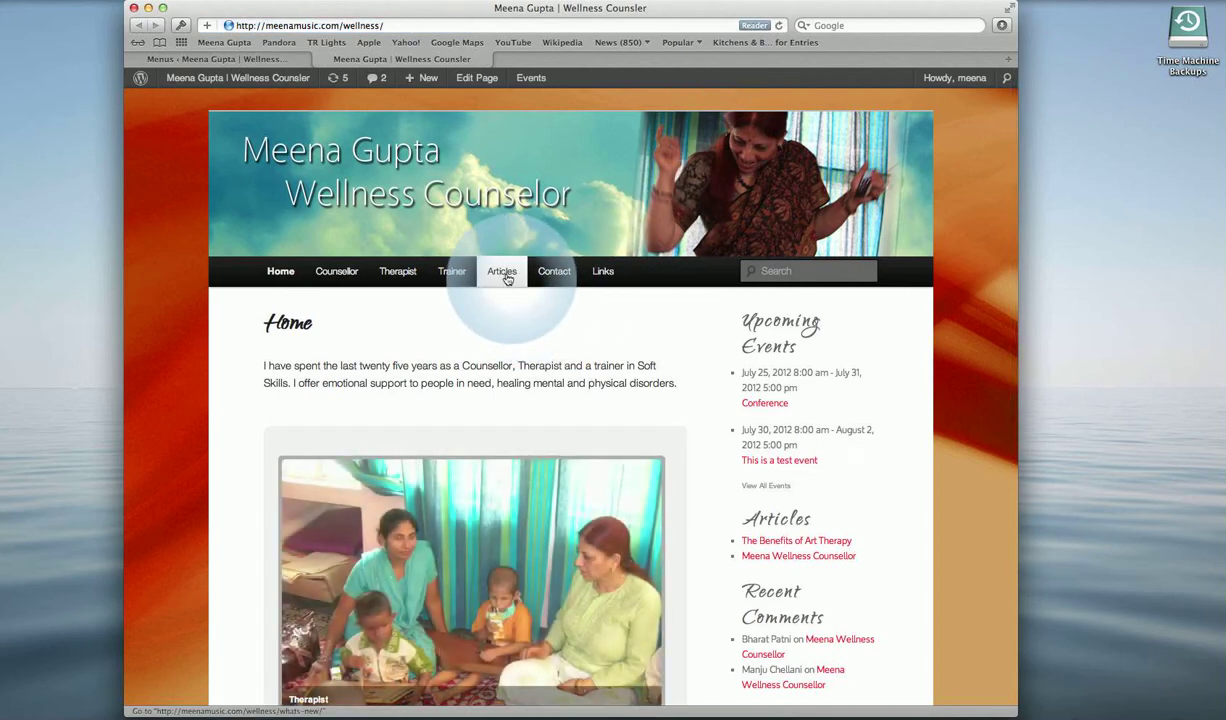
pyautogui.click(280, 60)
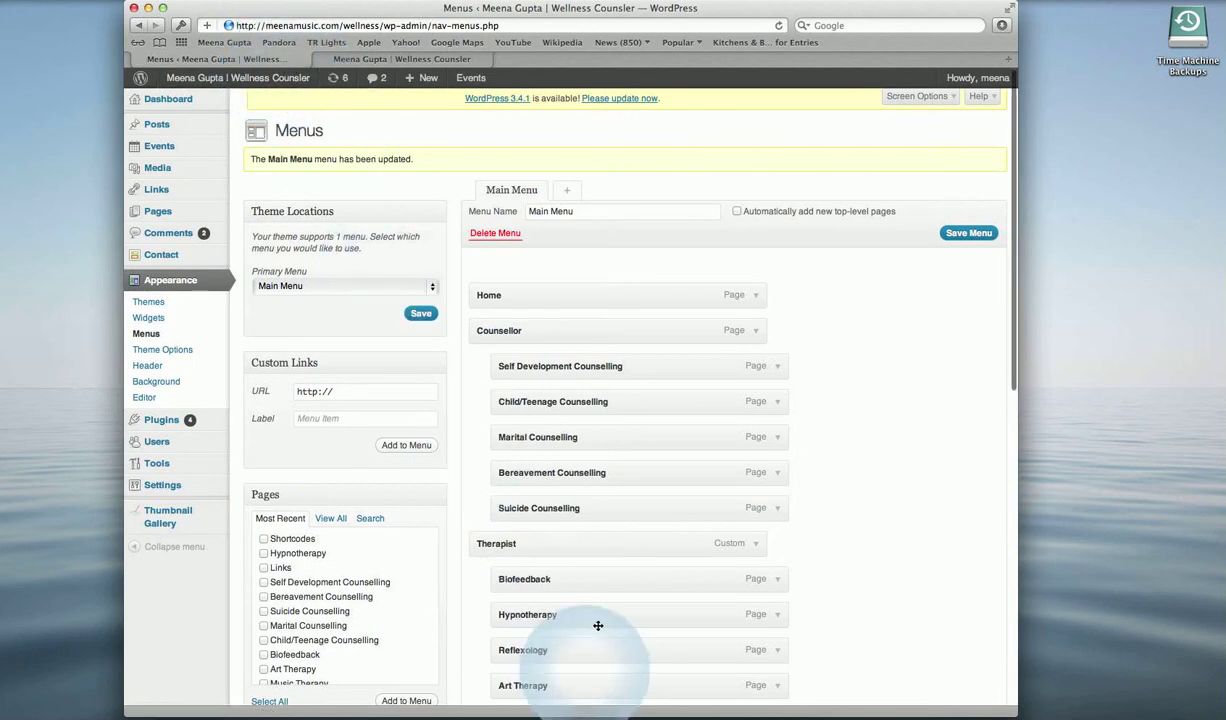
# - Expand the Articles menu item and remove it from the Main Menu
pyautogui.scroll(-5, 639, 534)
pyautogui.scroll(-2, 639, 534)
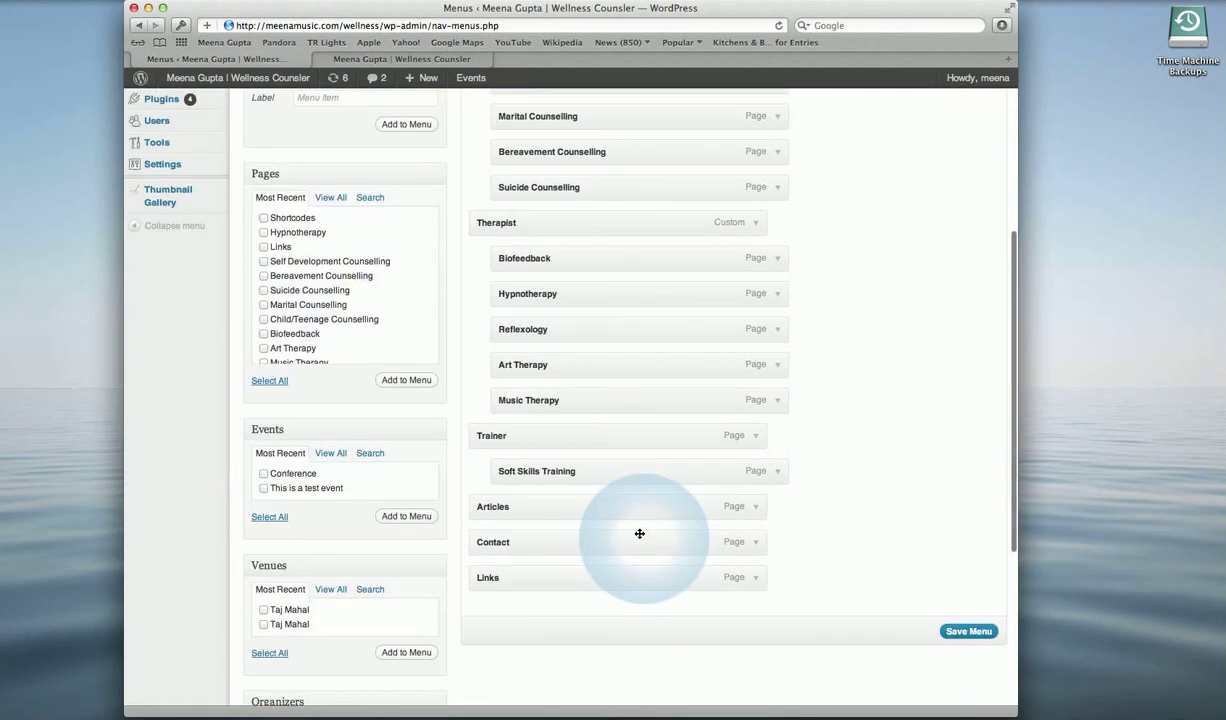
pyautogui.click(757, 509)
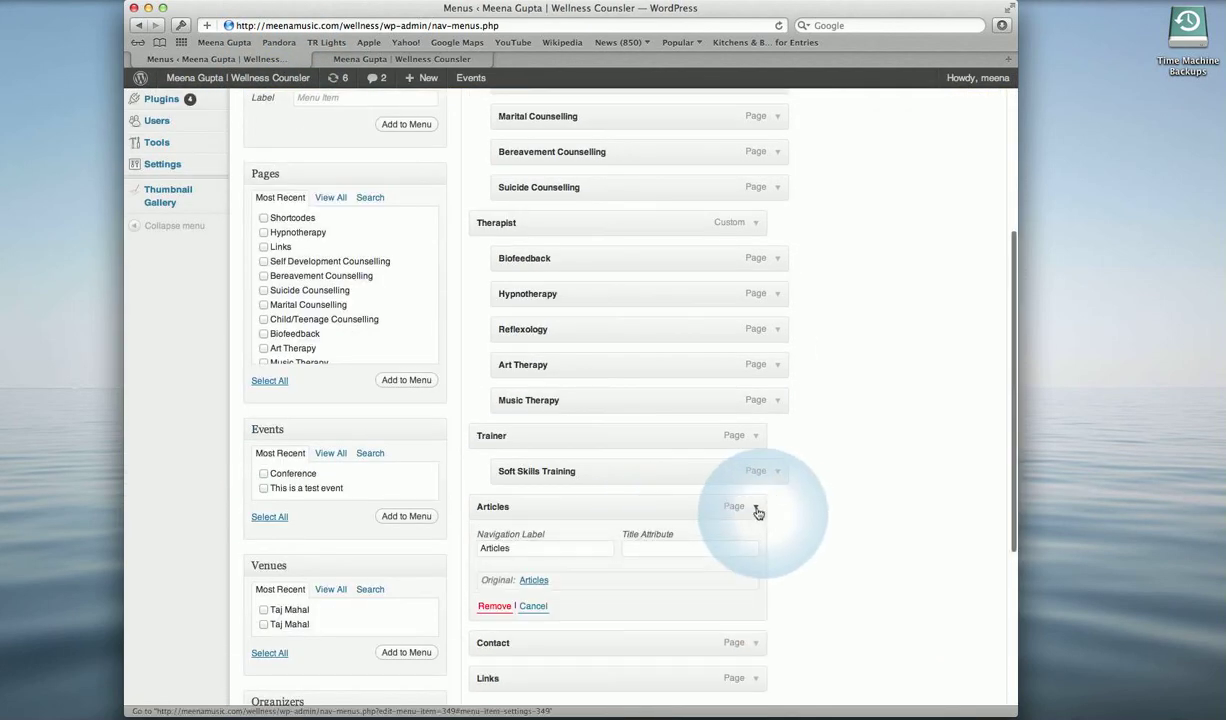
pyautogui.click(495, 610)
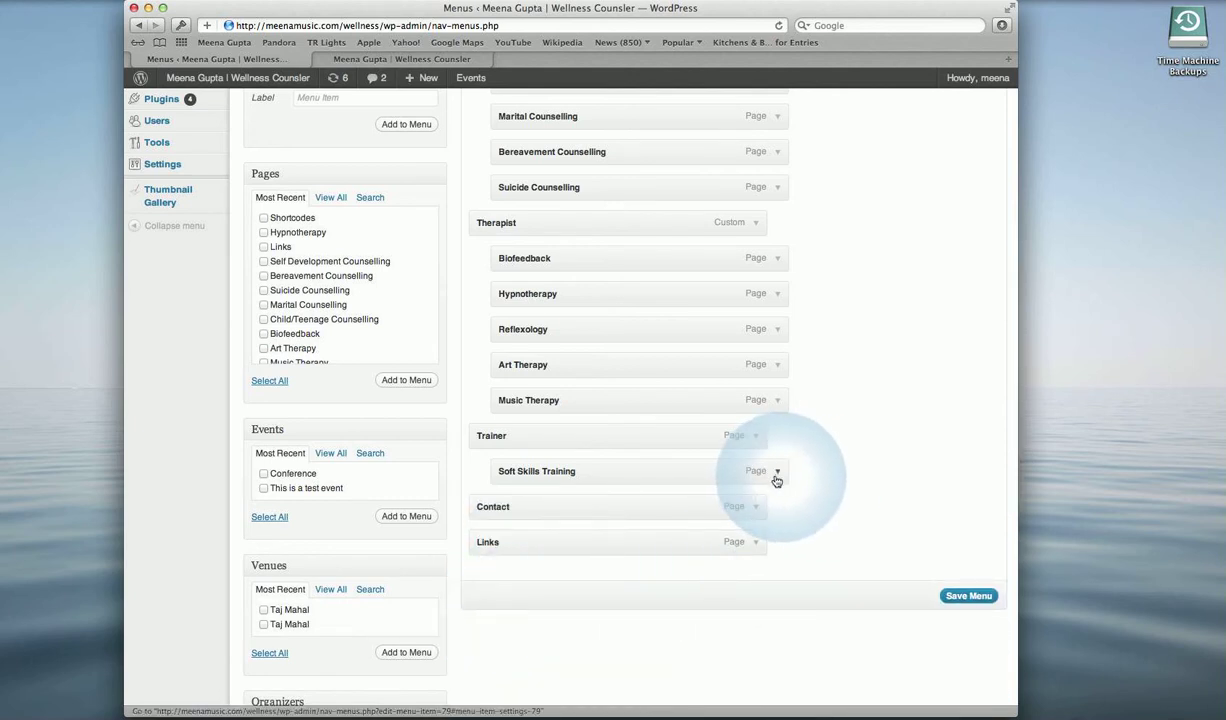
pyautogui.scroll(3, 670, 355)
pyautogui.scroll(3, 664, 354)
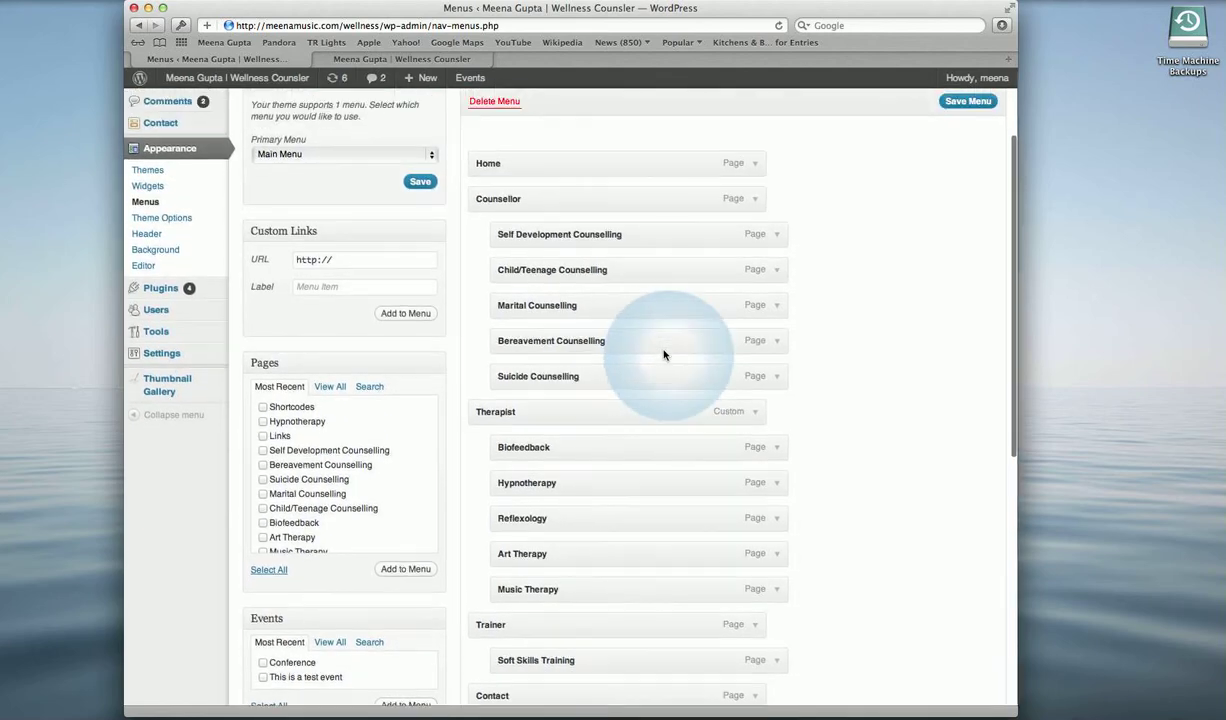
pyautogui.scroll(1, 664, 354)
pyautogui.scroll(1, 664, 354)
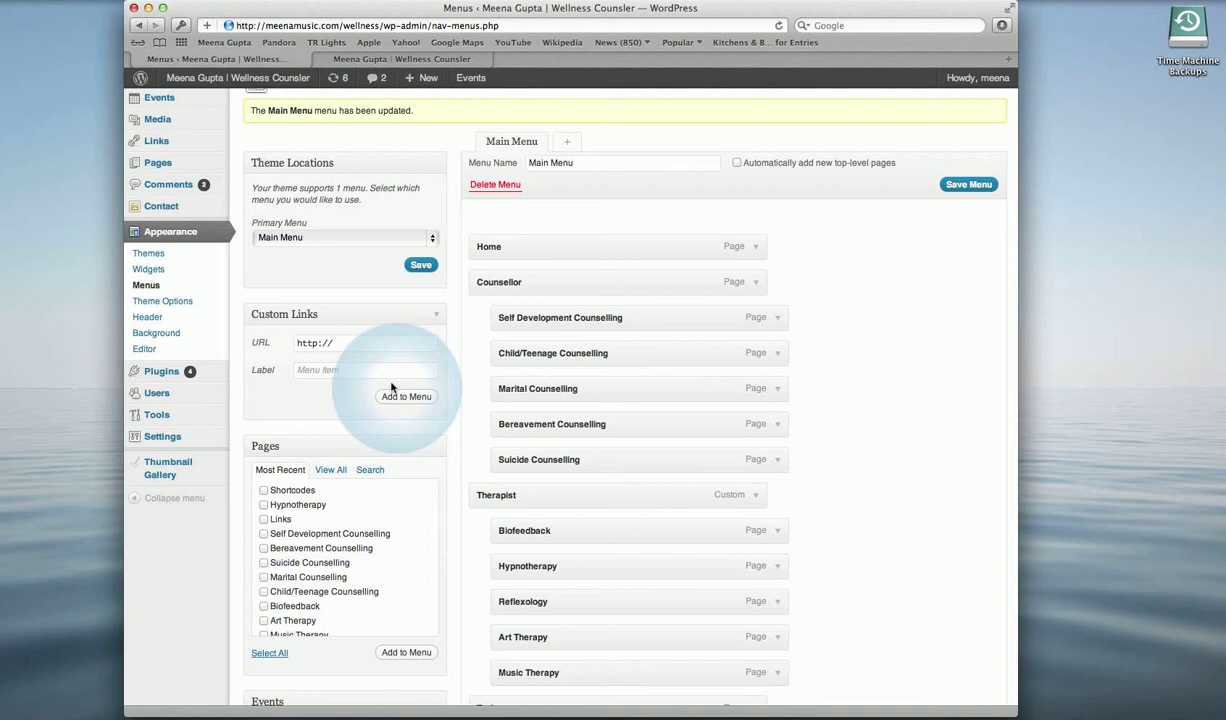
pyautogui.moveTo(330, 342); pyautogui.dragTo(284, 341)
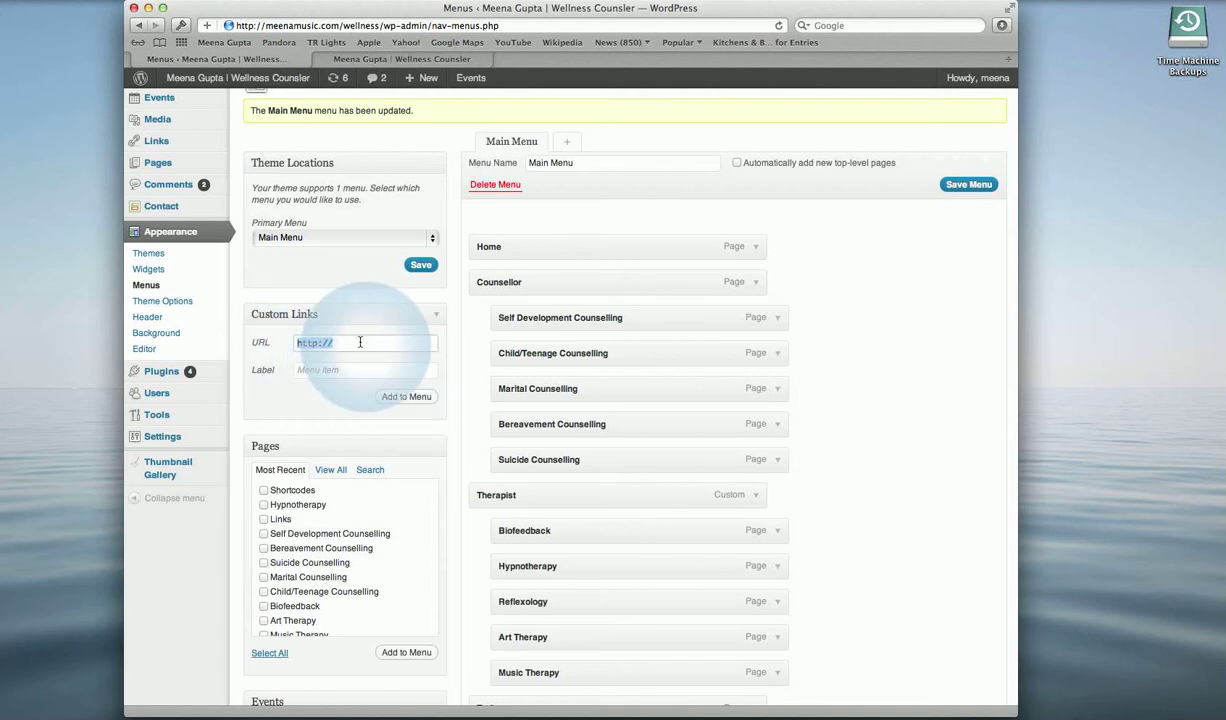
pyautogui.click(339, 370)
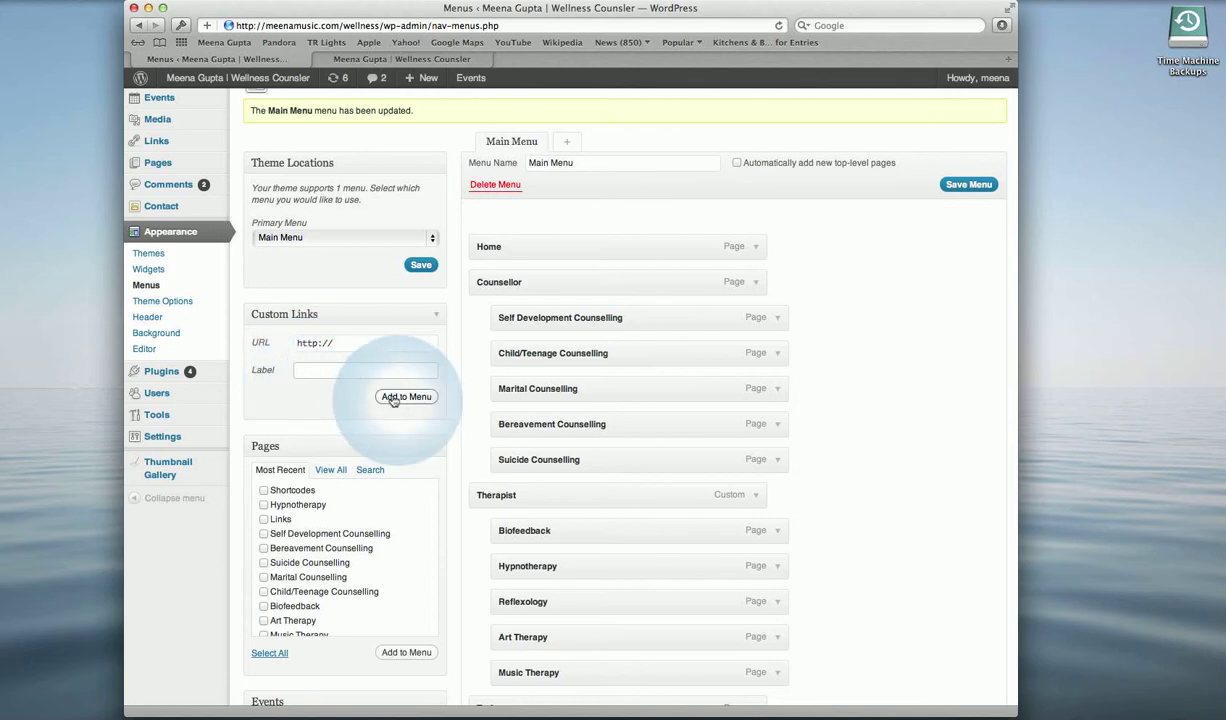
# - Choose Stay on Page at the leave prompt and save Main Menu without Articles
pyautogui.scroll(-2, 390, 400)
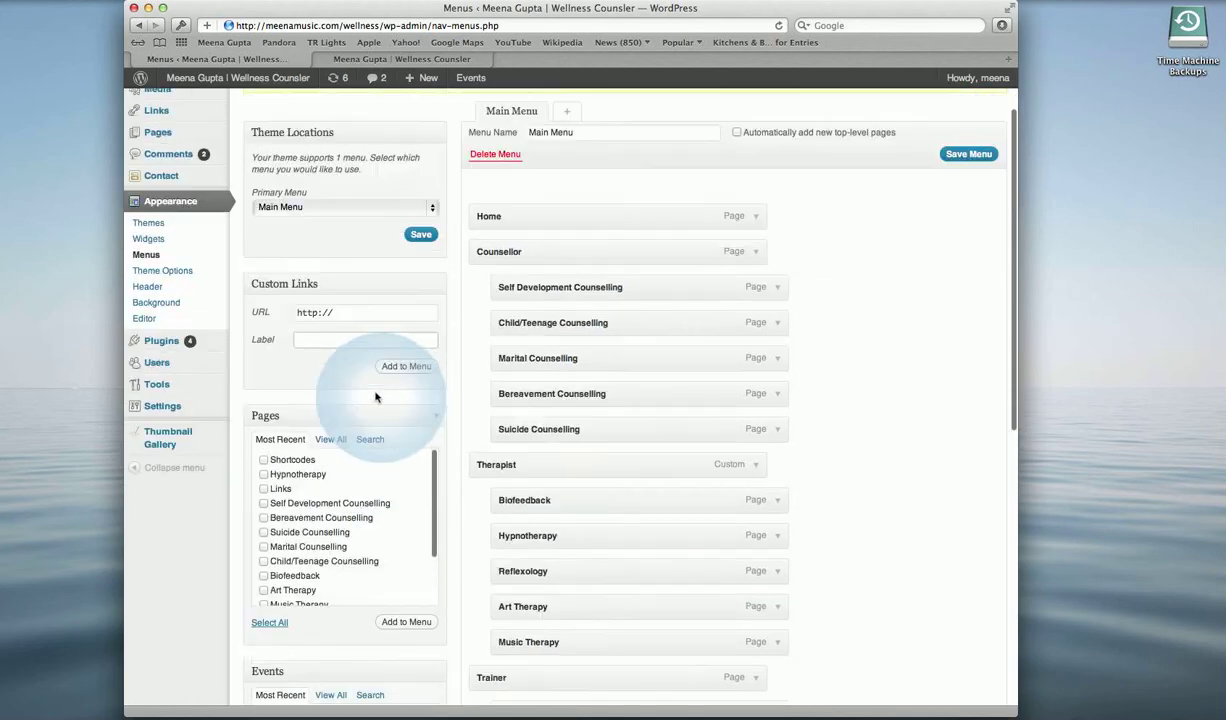
pyautogui.scroll(2, 375, 397)
pyautogui.click(375, 397)
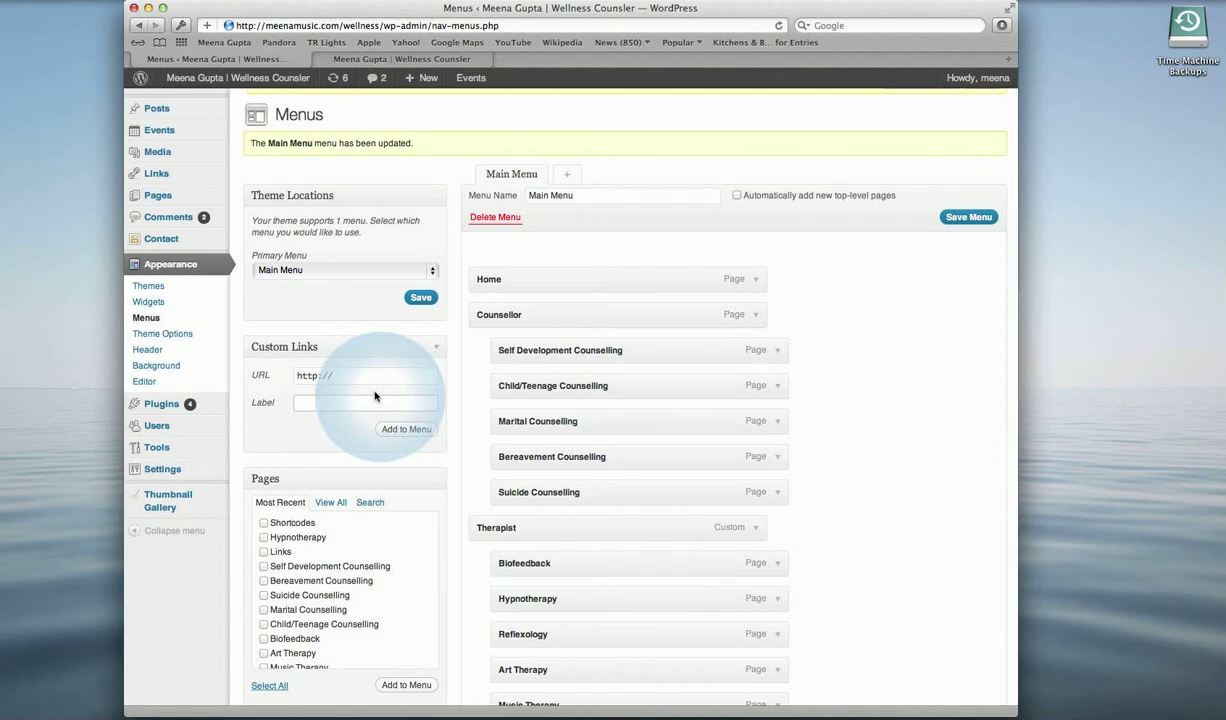
pyautogui.click(161, 239)
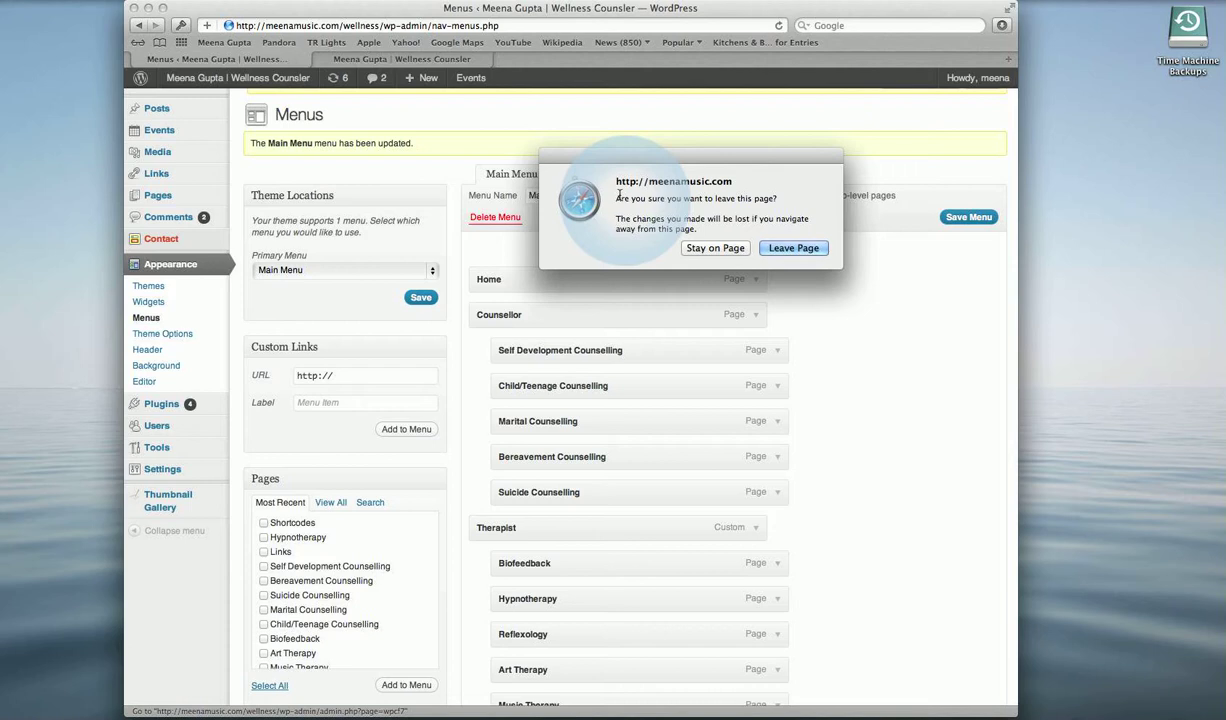
pyautogui.click(715, 248)
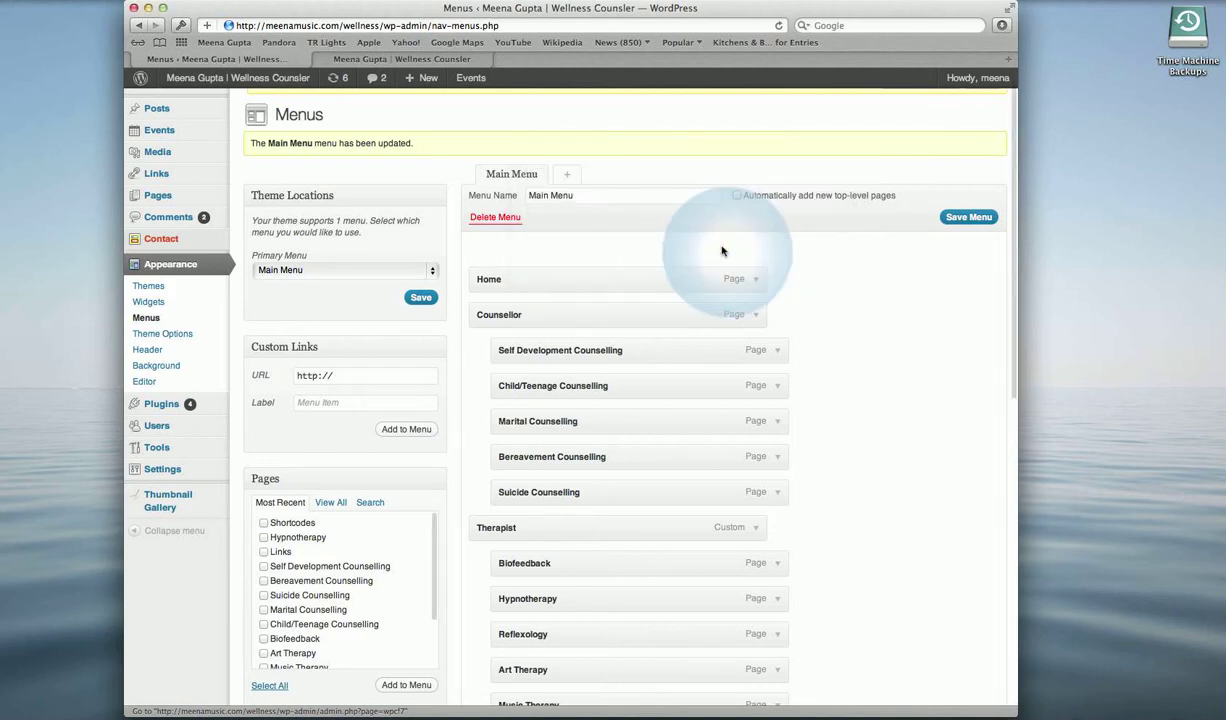
pyautogui.click(978, 223)
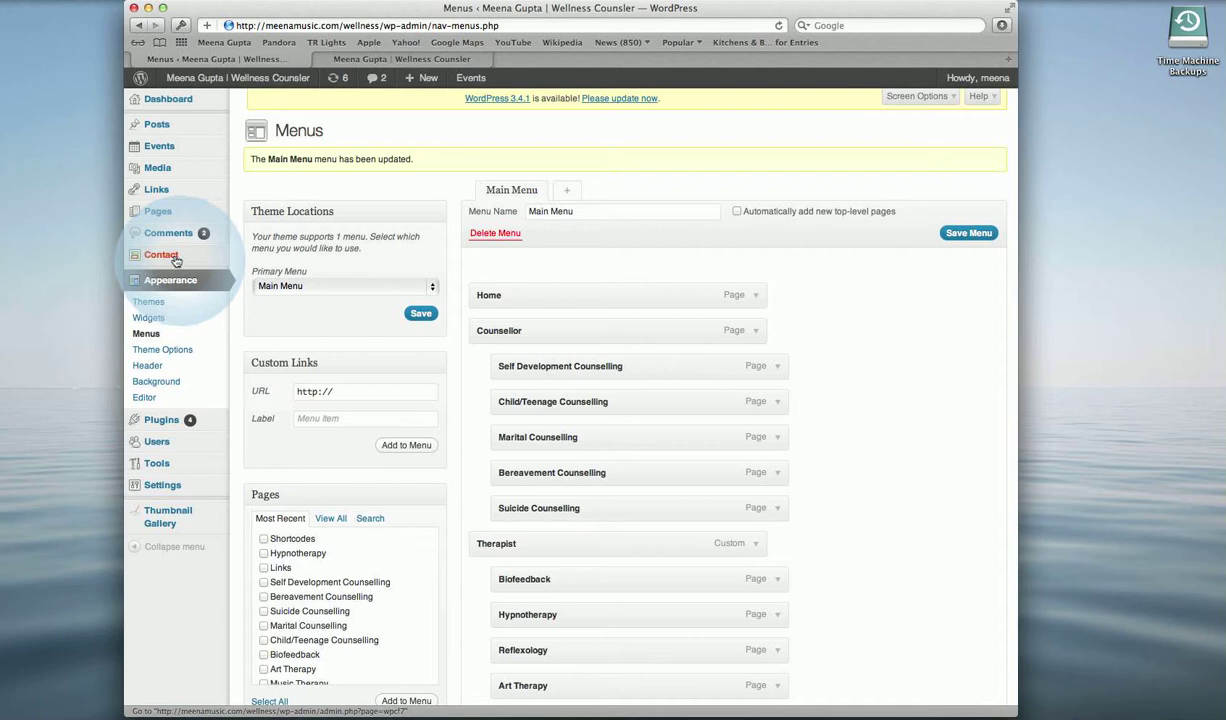
# - Open Contact form 1 and insert 'Please give me a call, xxx-xxx-xxxx' as its first line
pyautogui.click(175, 259)
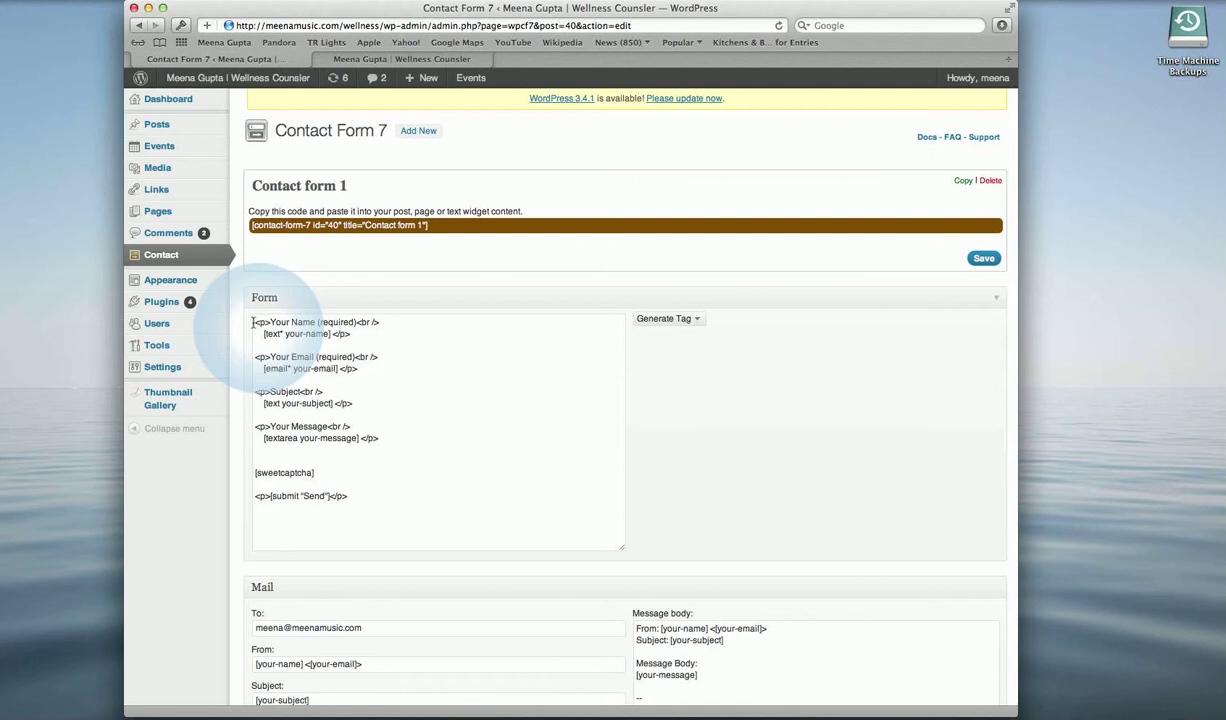
pyautogui.click(253, 322)
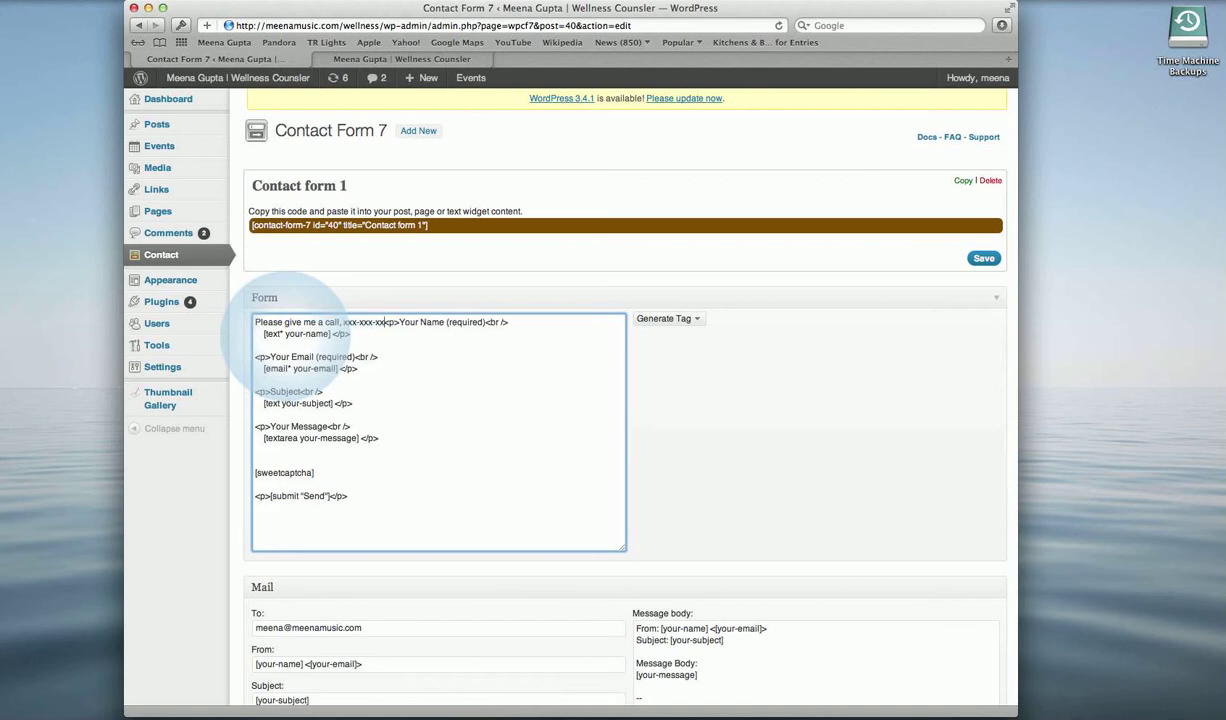
pyautogui.press('Return')
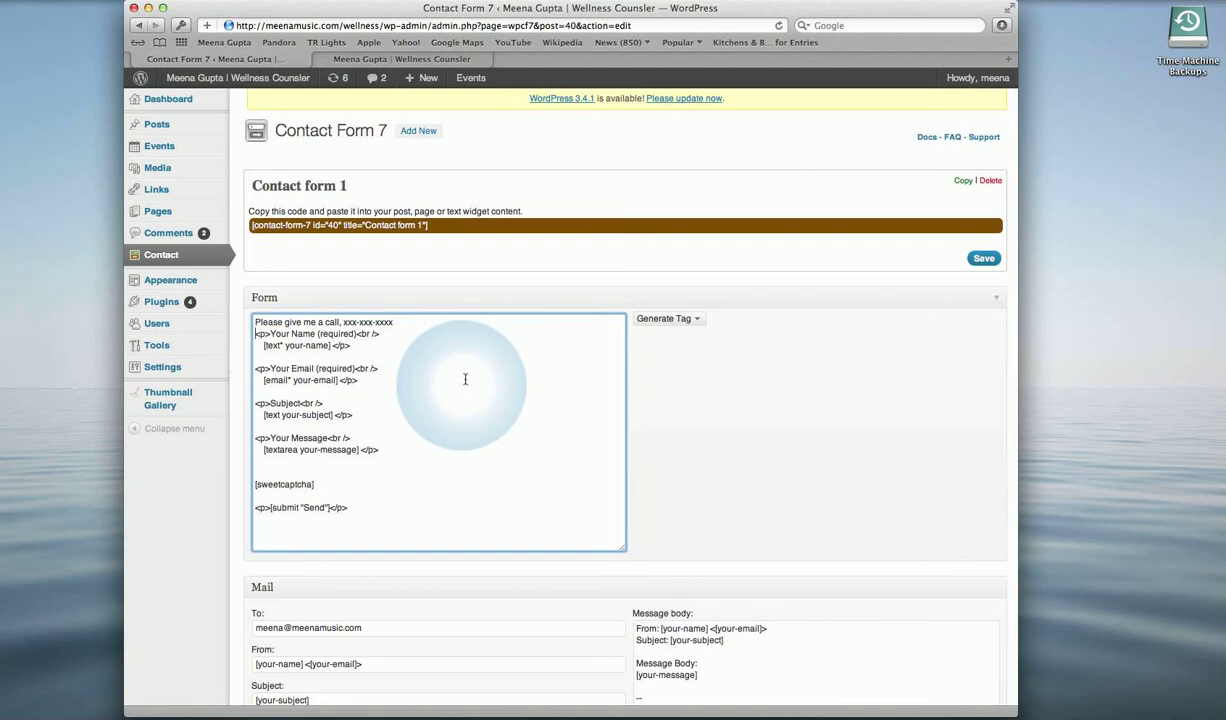
# - Save Contact form 1 and view the live Contact page showing the call request
pyautogui.click(983, 258)
pyautogui.moveTo(421, 78)
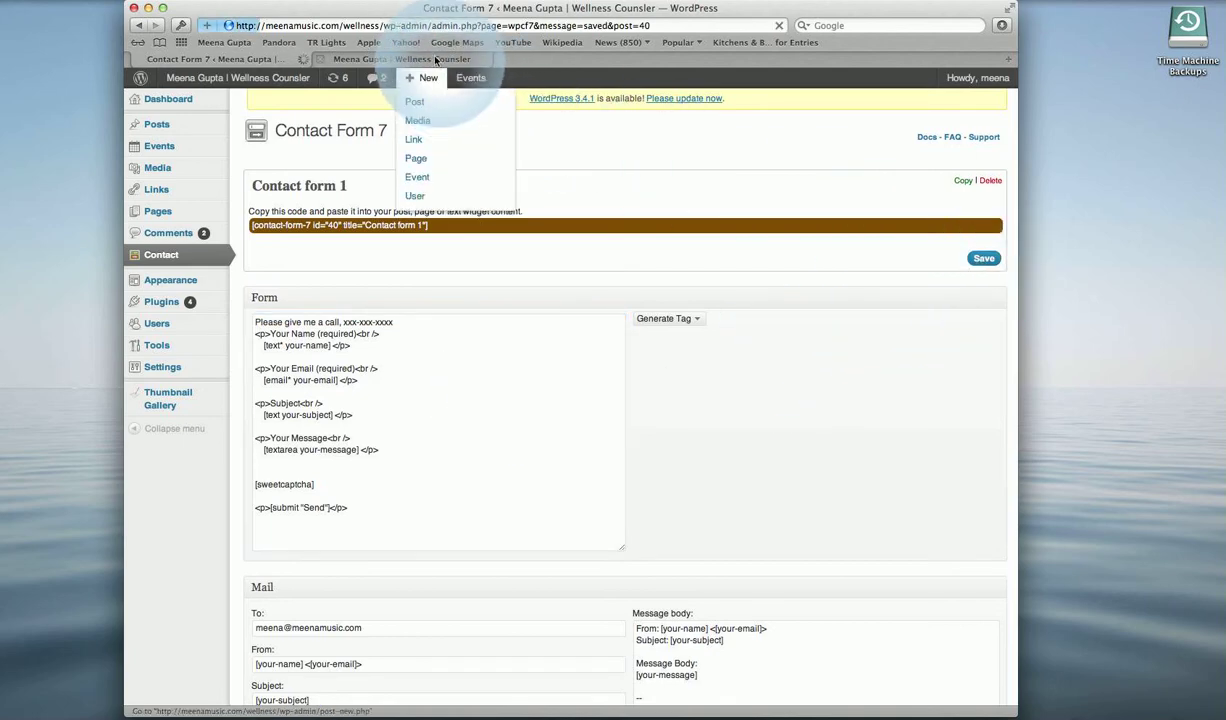
pyautogui.click(238, 77)
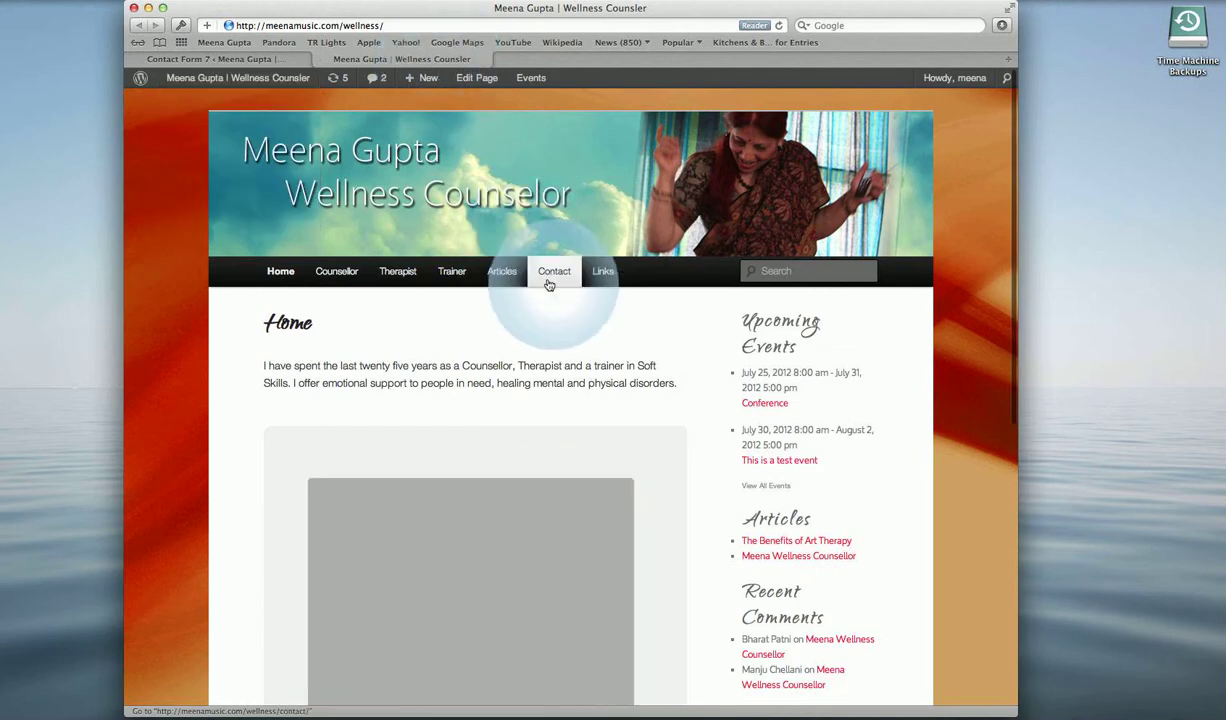
pyautogui.click(553, 271)
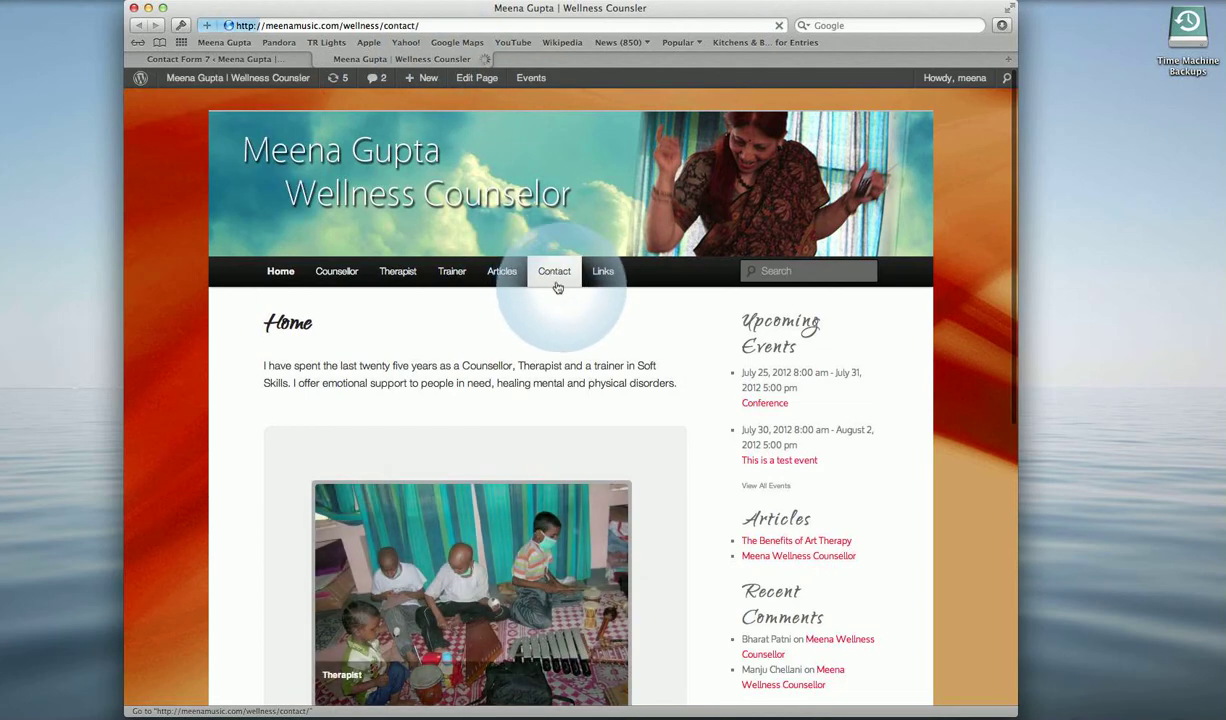
pyautogui.scroll(-1, 557, 375)
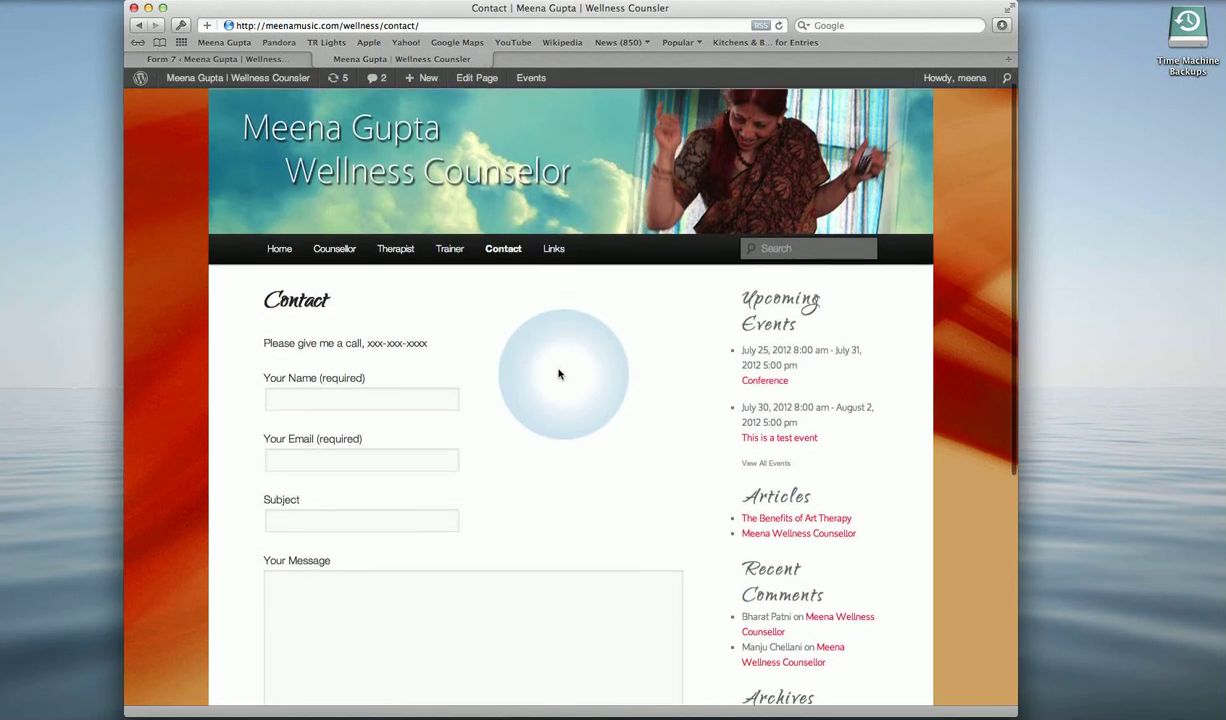
pyautogui.scroll(-2, 430, 350)
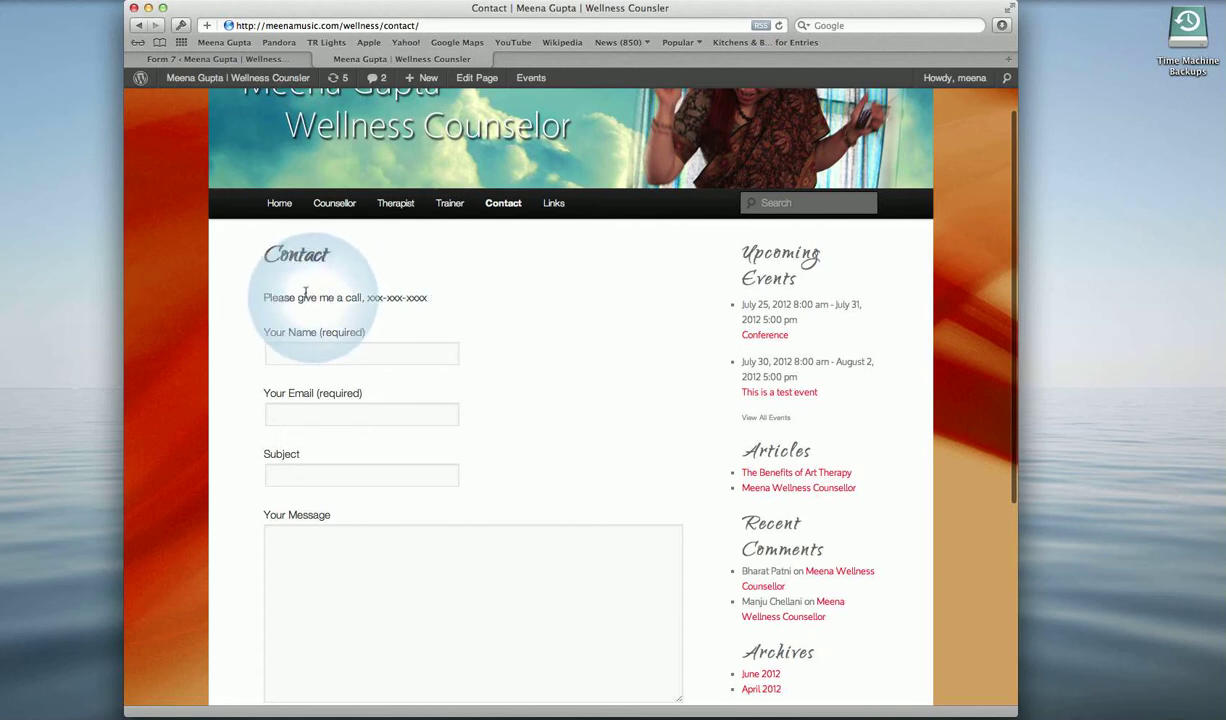
# - Generate a file upload field tag named file-458 and copy its code
pyautogui.click(241, 60)
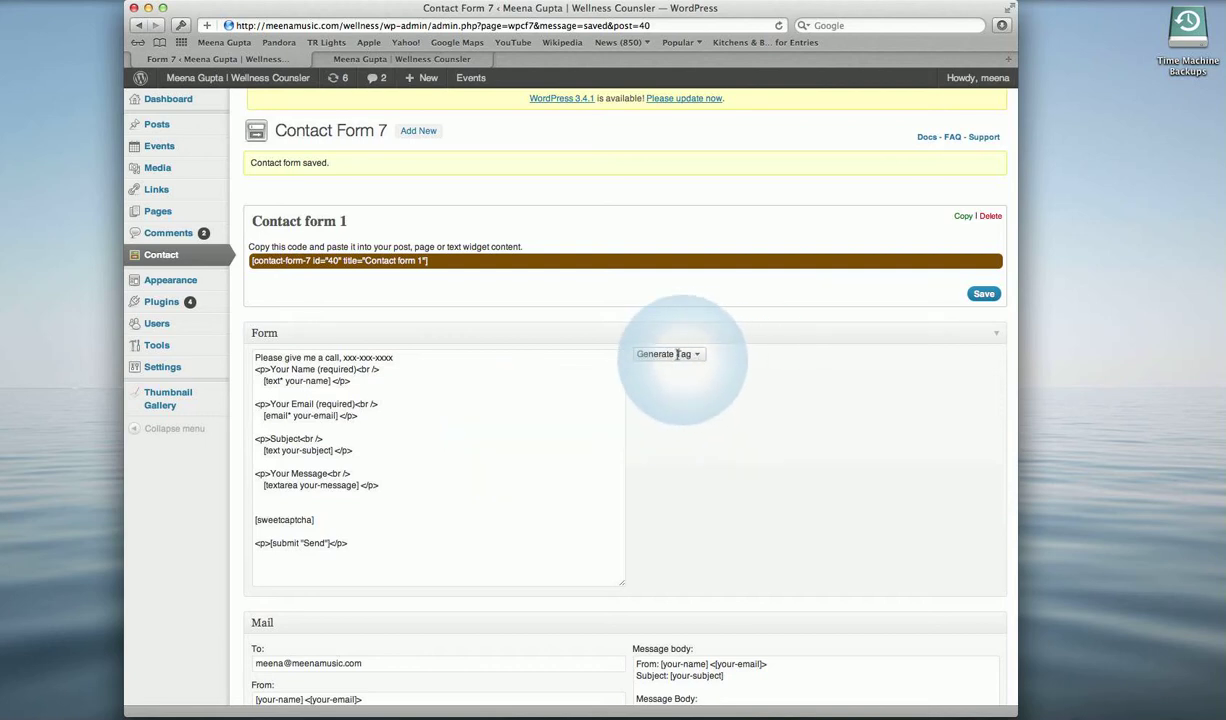
pyautogui.click(699, 356)
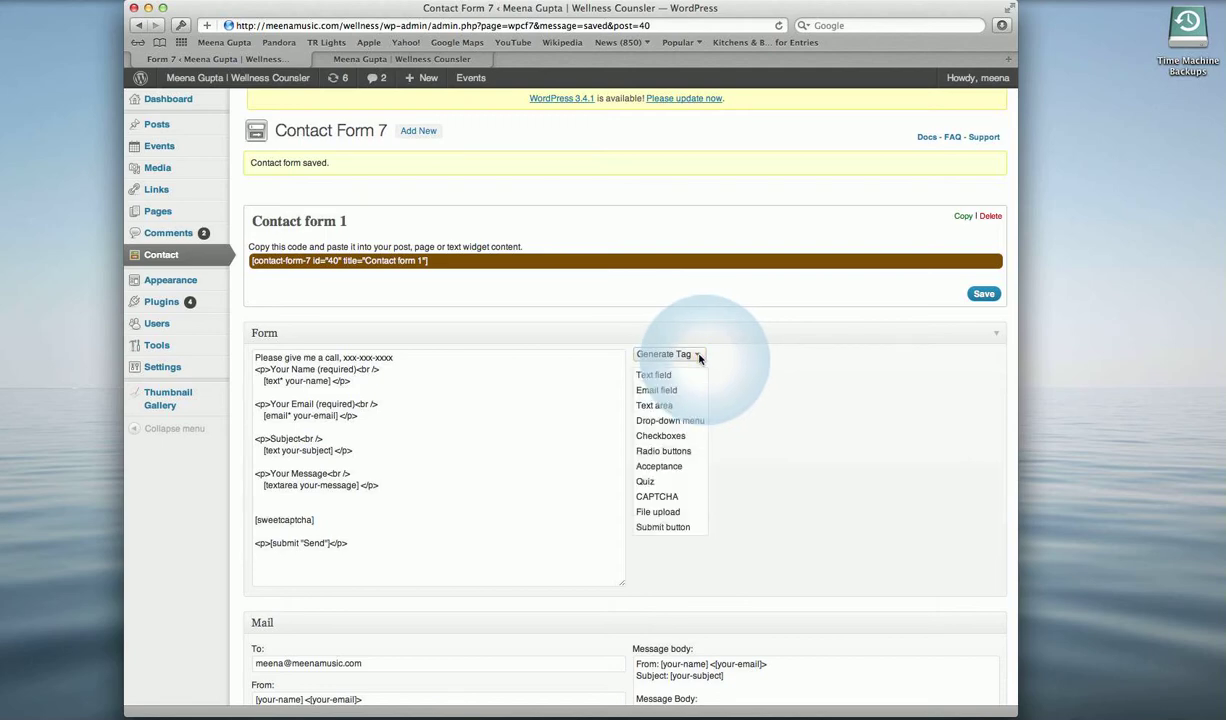
pyautogui.scroll(-3, 699, 358)
pyautogui.scroll(-2, 699, 365)
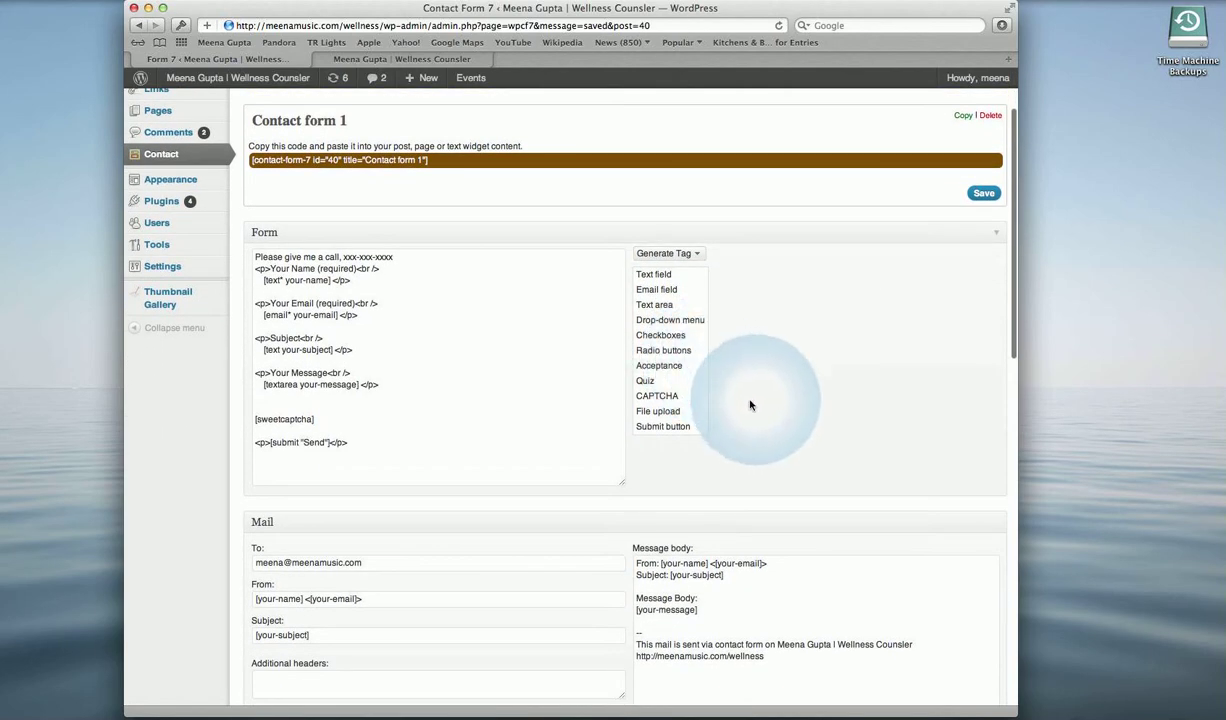
pyautogui.click(655, 411)
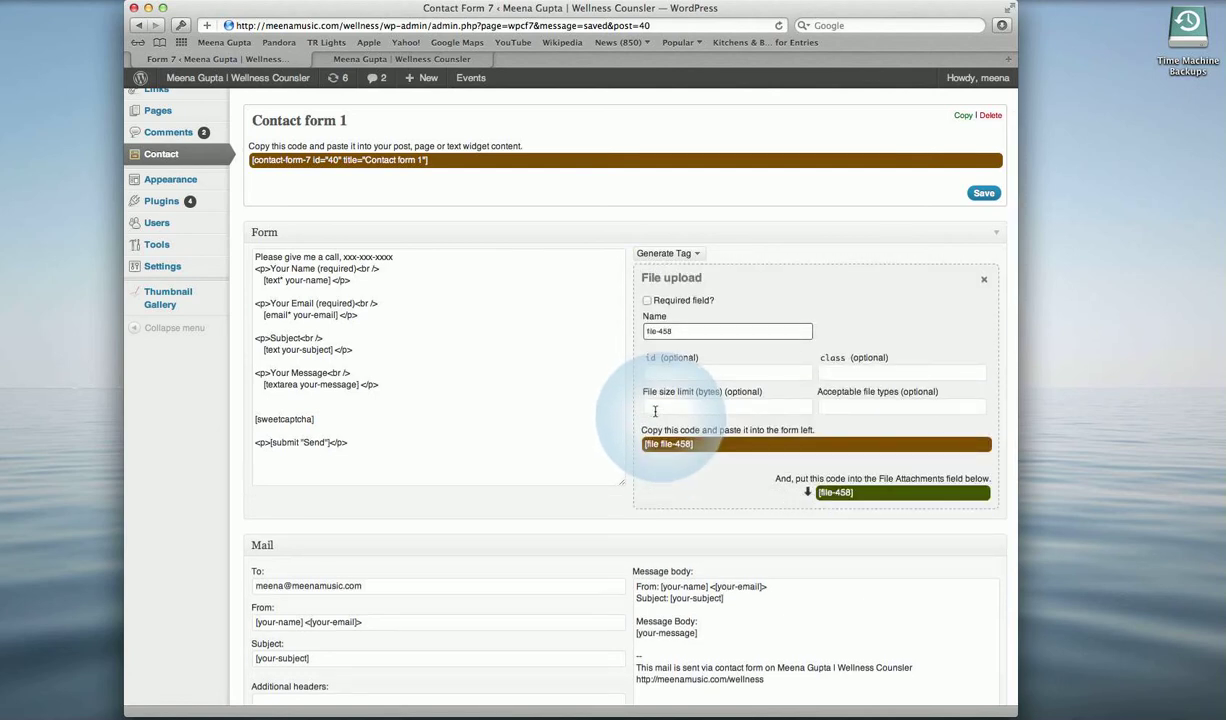
pyautogui.click(689, 445)
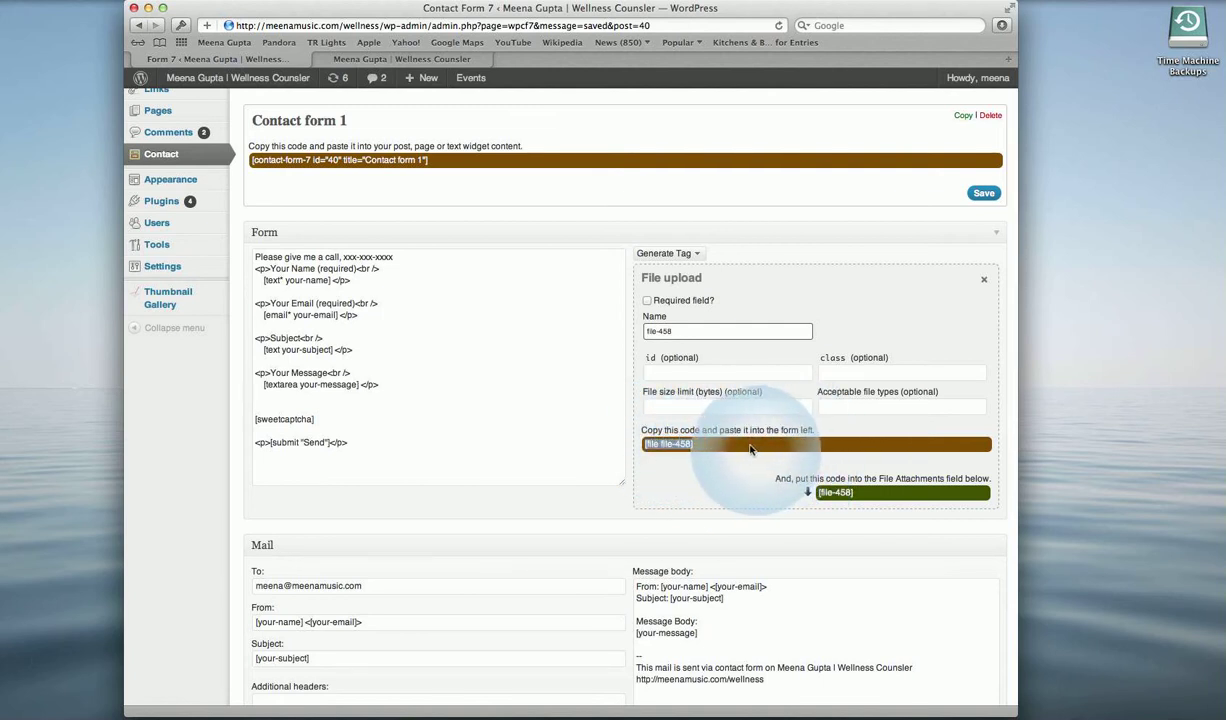
# - Paste [file file-458] below the message field and select the [file-458] mail tag
pyautogui.click(295, 406)
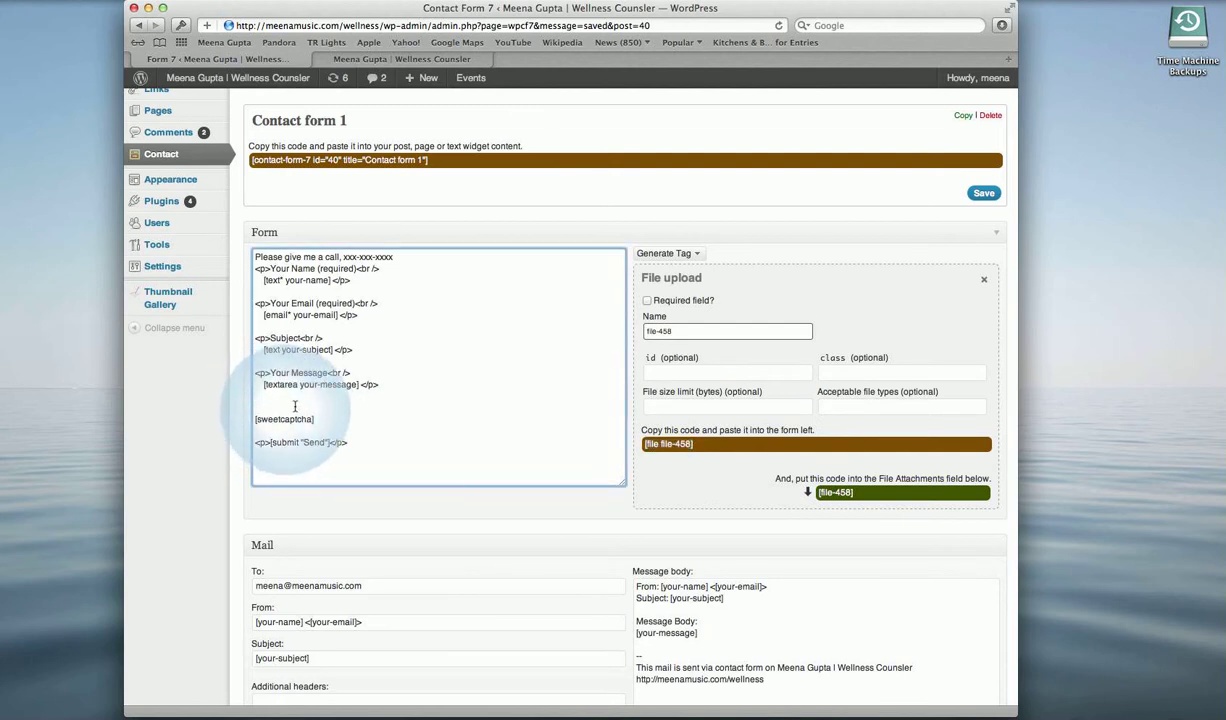
pyautogui.write('[file file-458]')
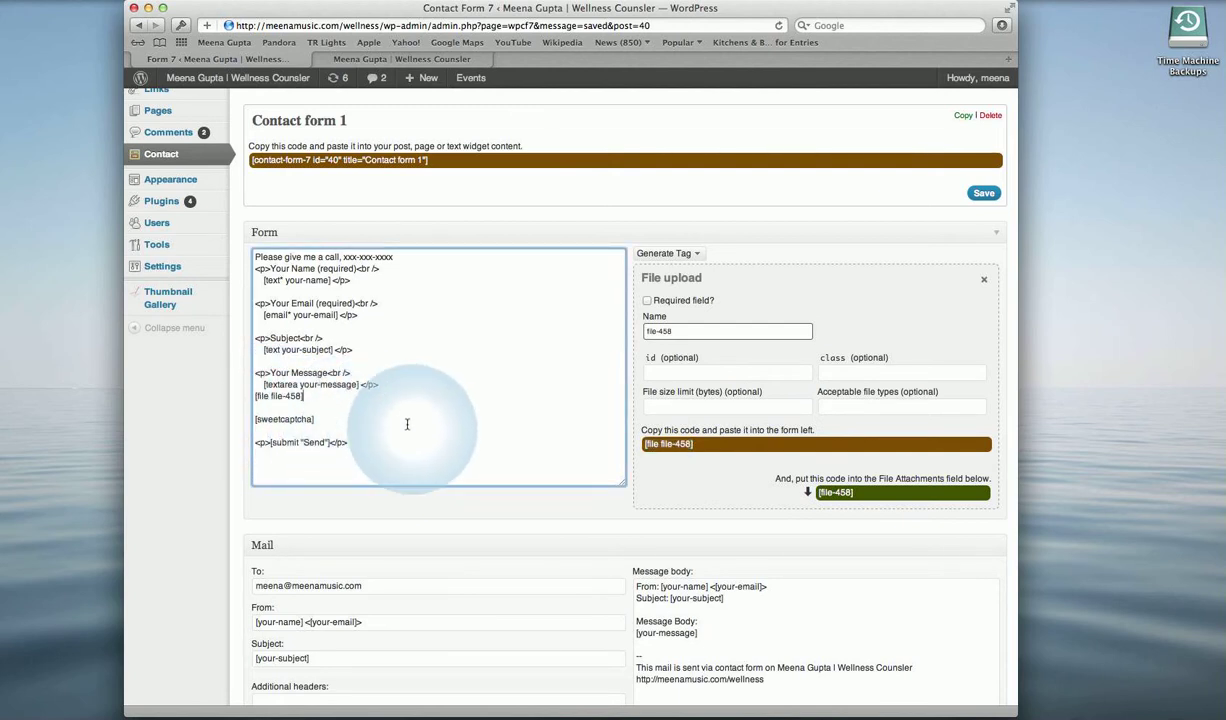
pyautogui.scroll(-2, 563, 347)
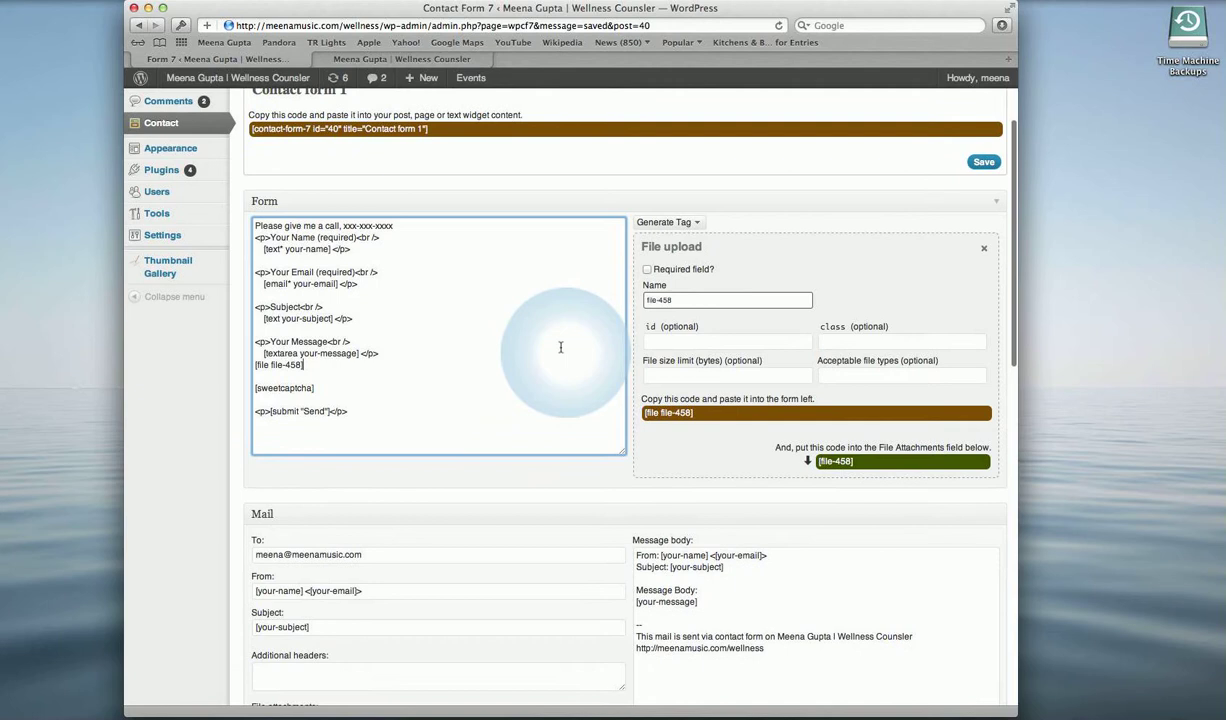
pyautogui.scroll(-2, 561, 347)
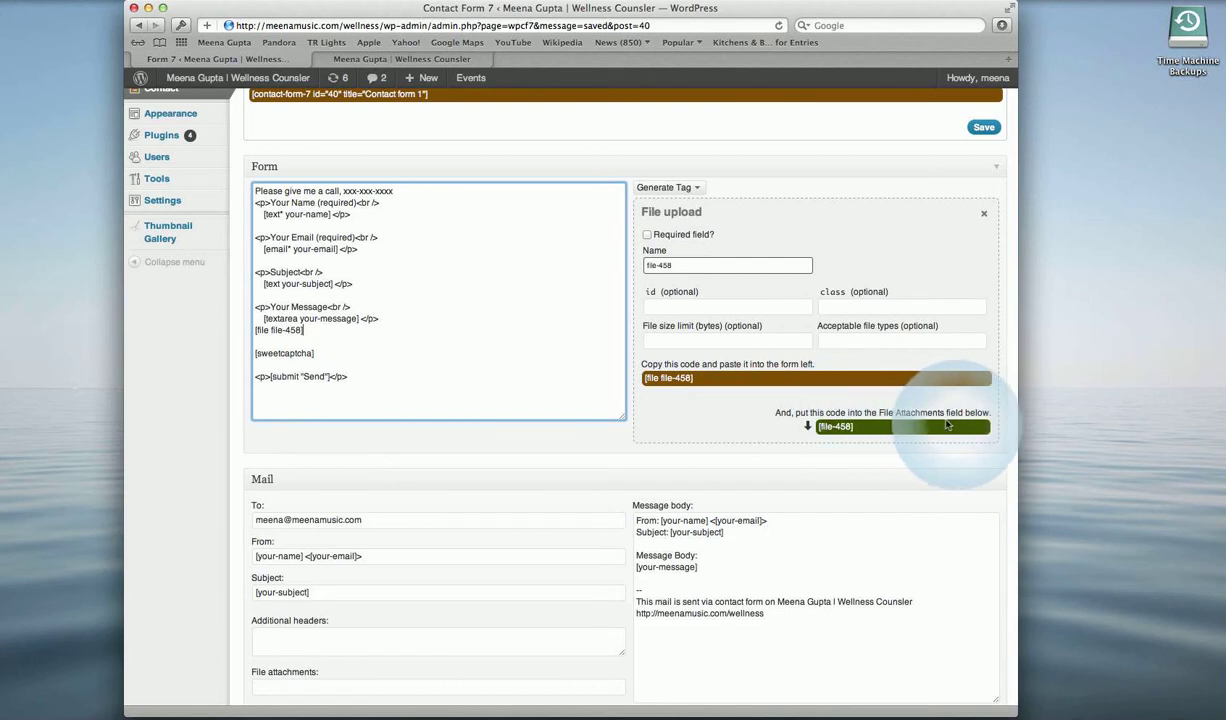
pyautogui.moveTo(808, 424); pyautogui.dragTo(870, 430)
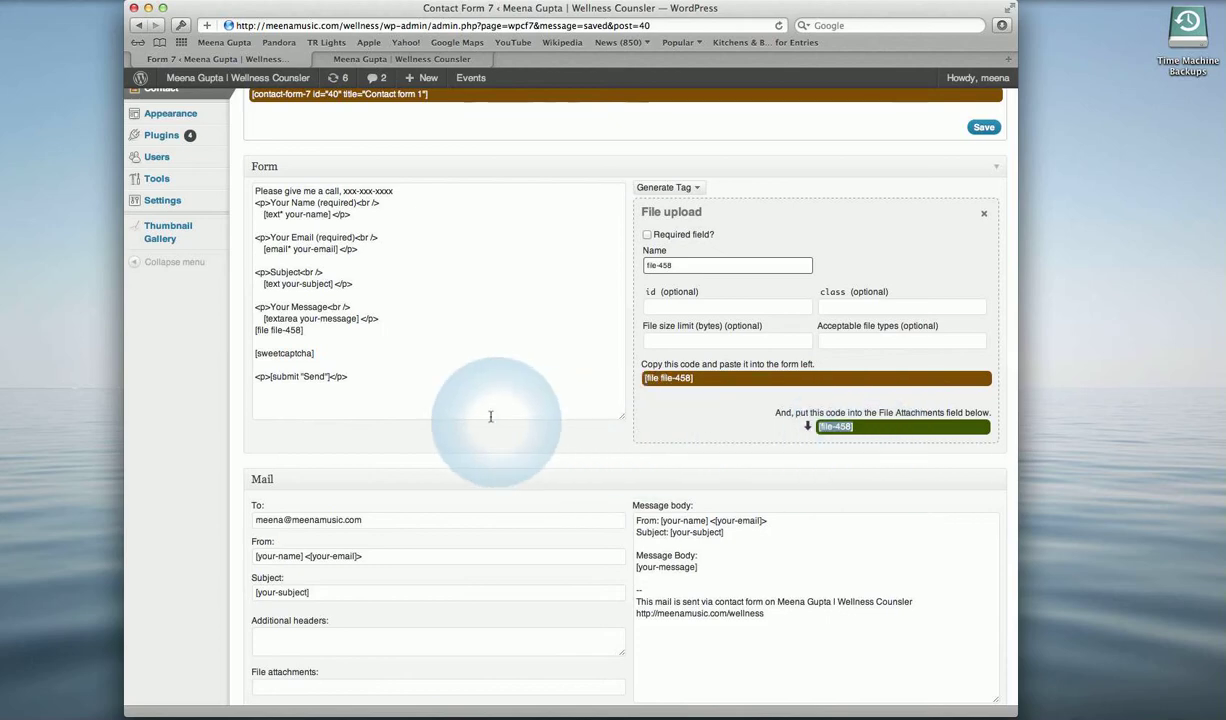
# - Add [file-458] to the mail's File attachments field and save Contact form 1
pyautogui.scroll(-5, 452, 424)
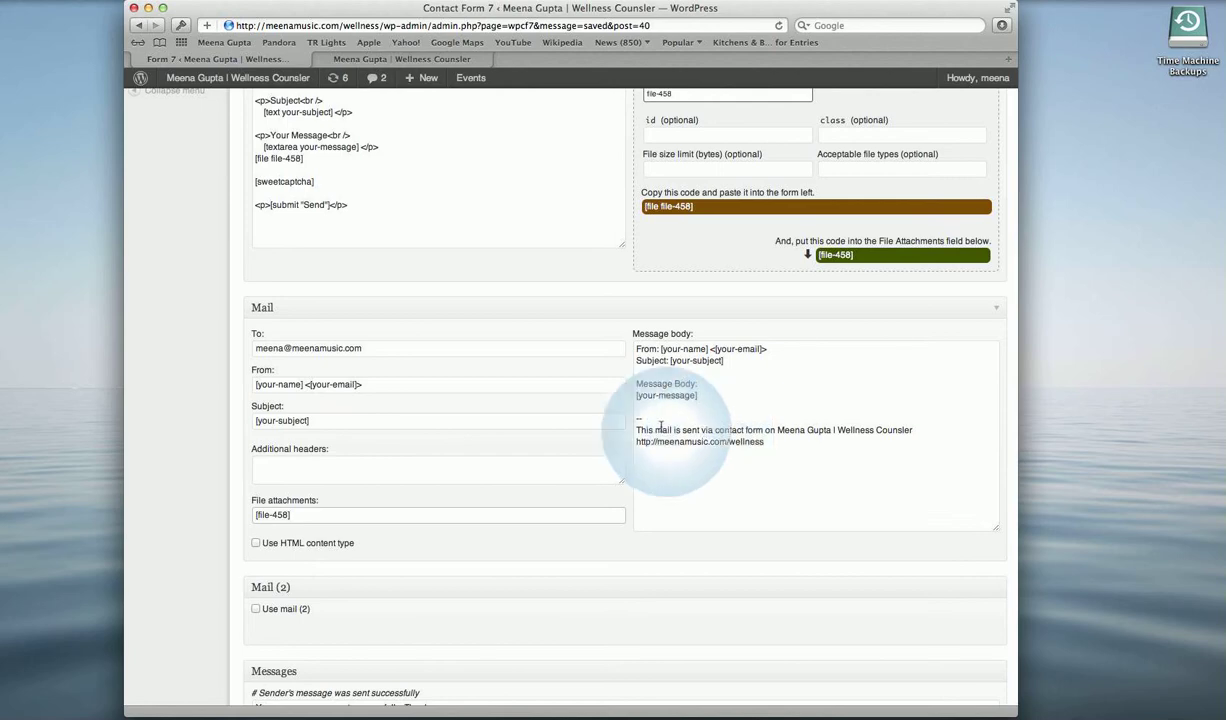
pyautogui.scroll(5, 566, 402)
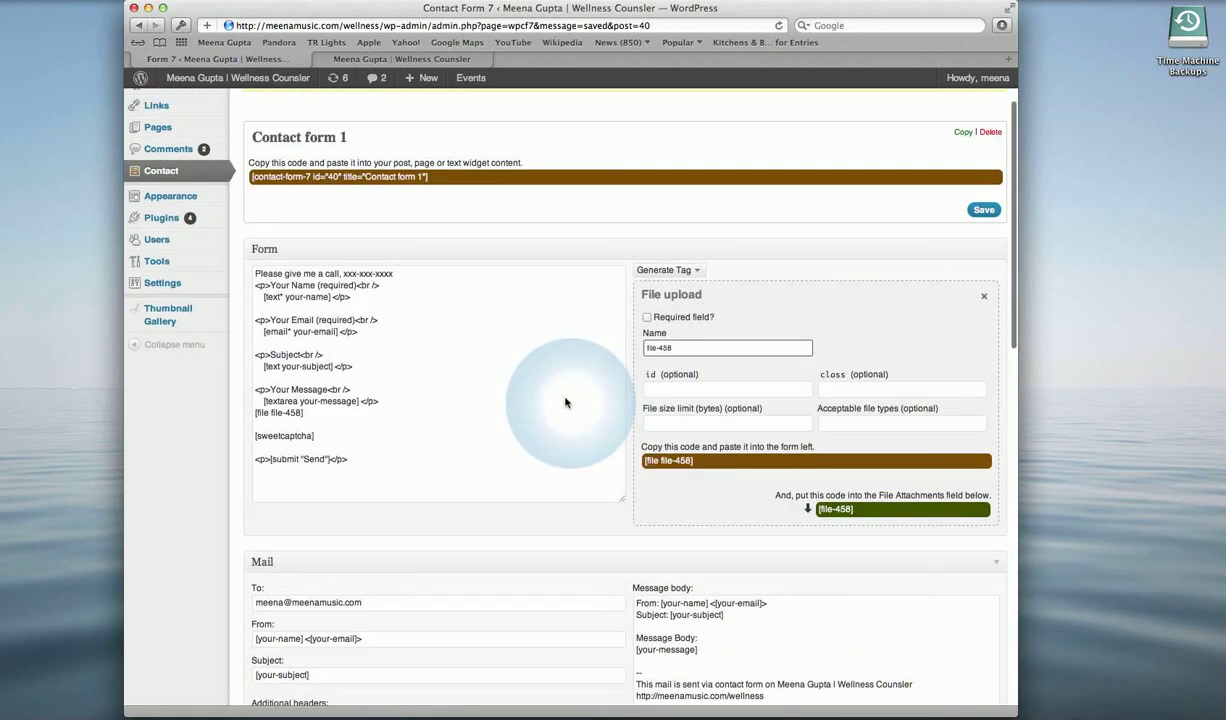
pyautogui.click(984, 210)
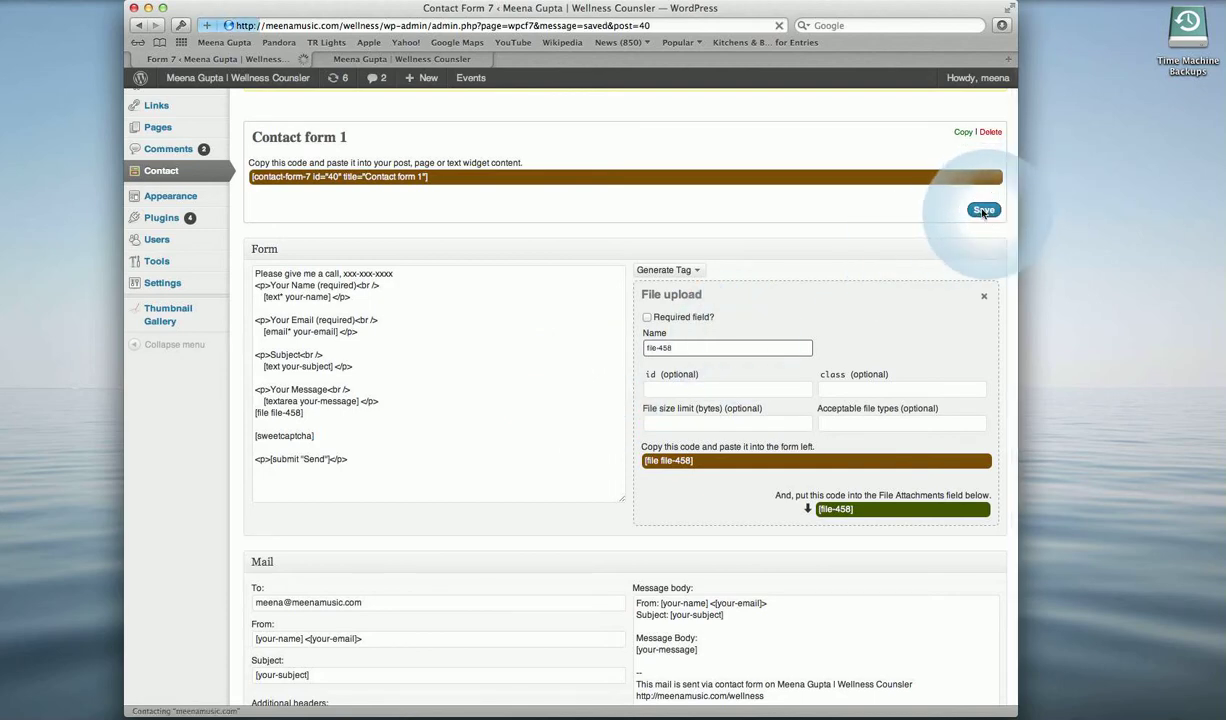
# - Reload the live Contact page and scroll down to the new file upload field
pyautogui.click(460, 59)
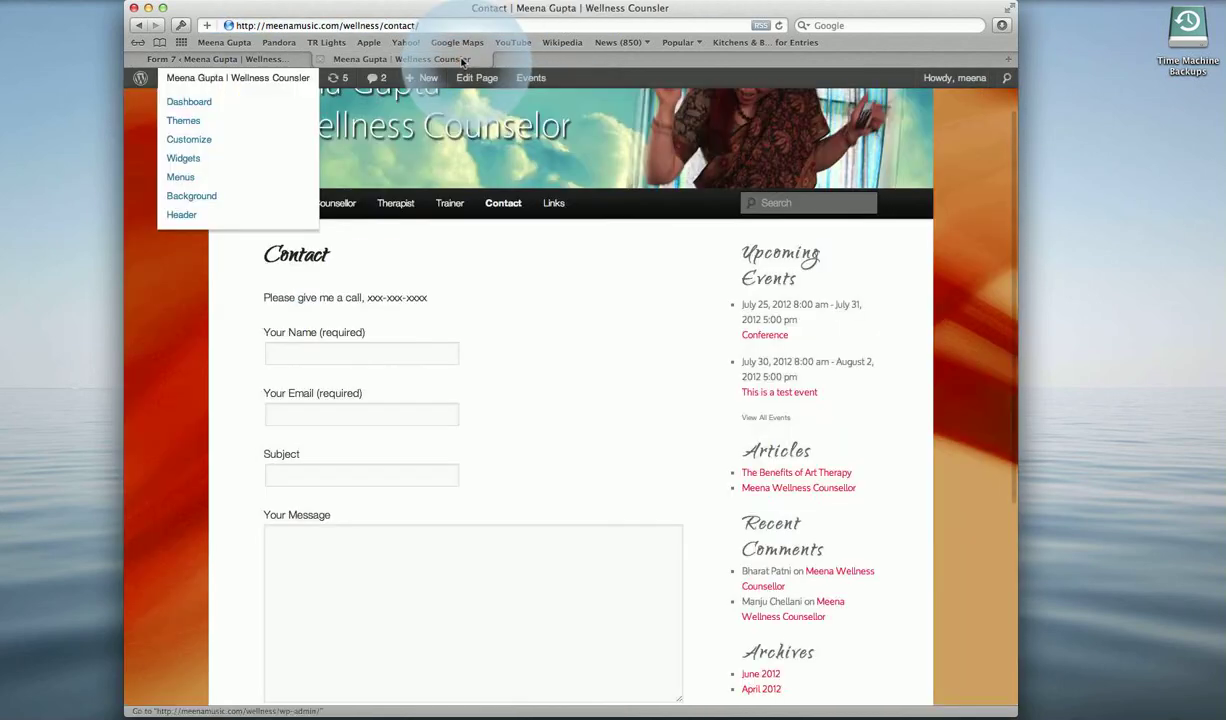
pyautogui.click(778, 25)
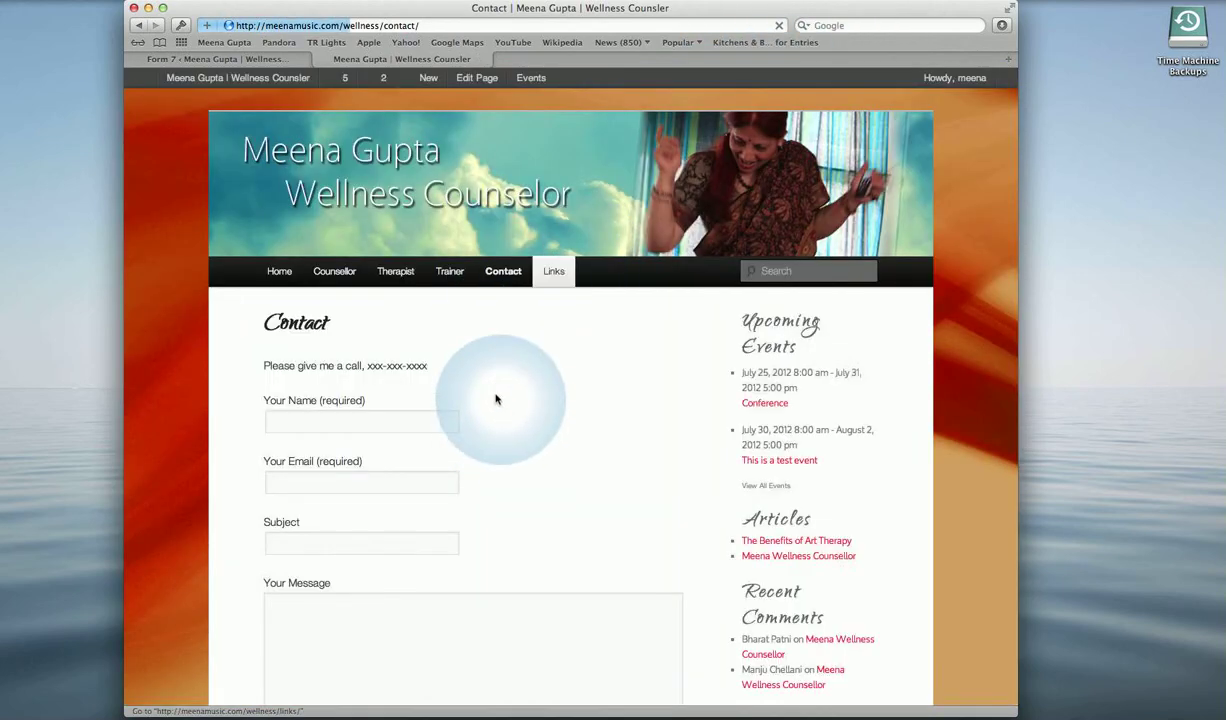
pyautogui.scroll(-2, 495, 400)
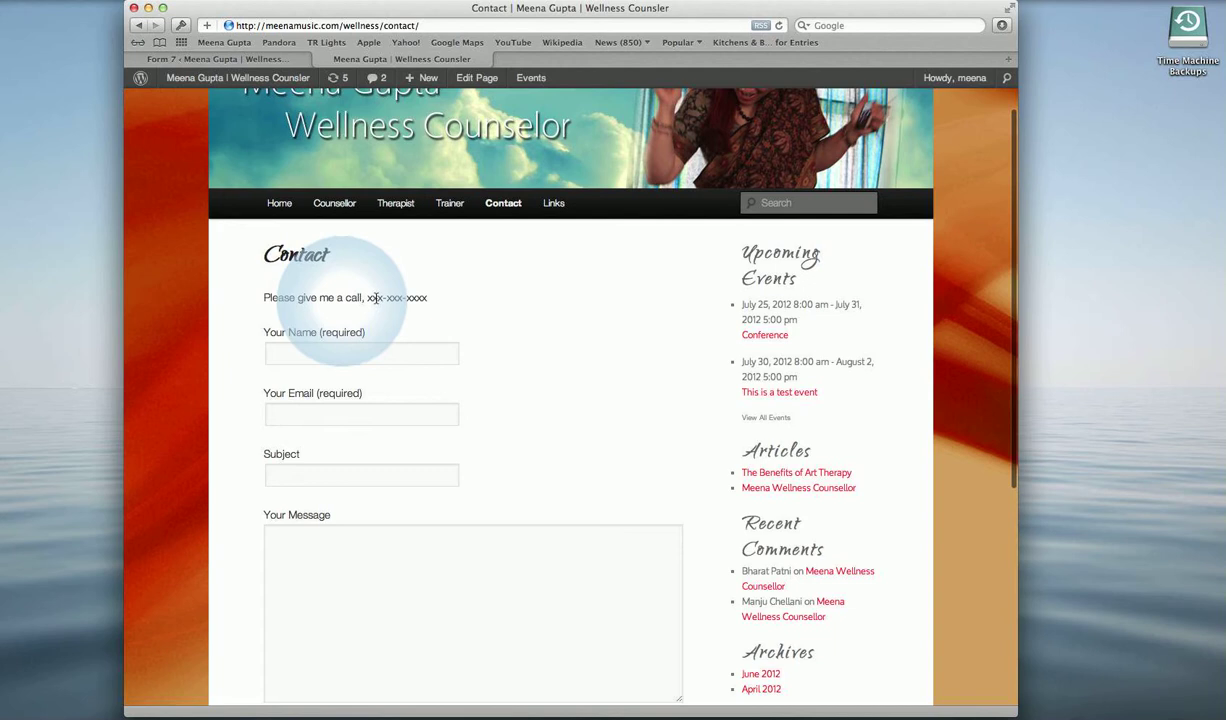
pyautogui.scroll(-2, 530, 350)
pyautogui.scroll(-4, 530, 350)
pyautogui.scroll(-1, 520, 347)
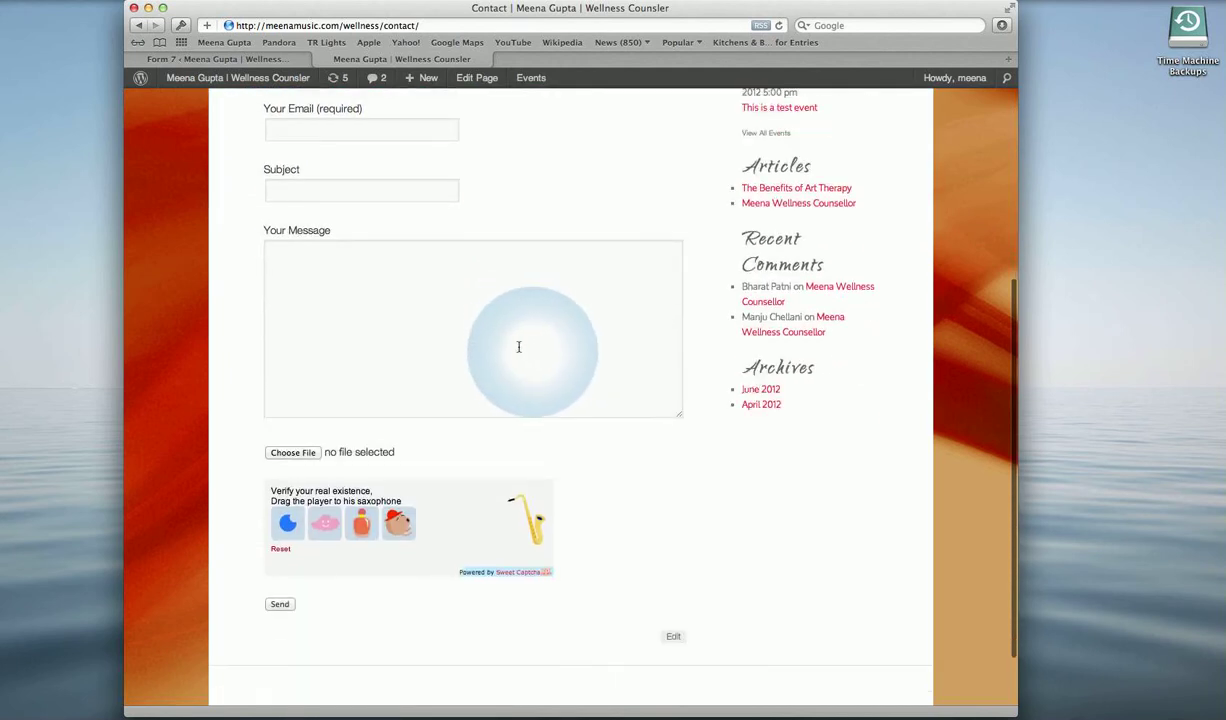
# - Choose the first Desktop image as a test file in the upload field
pyautogui.click(301, 453)
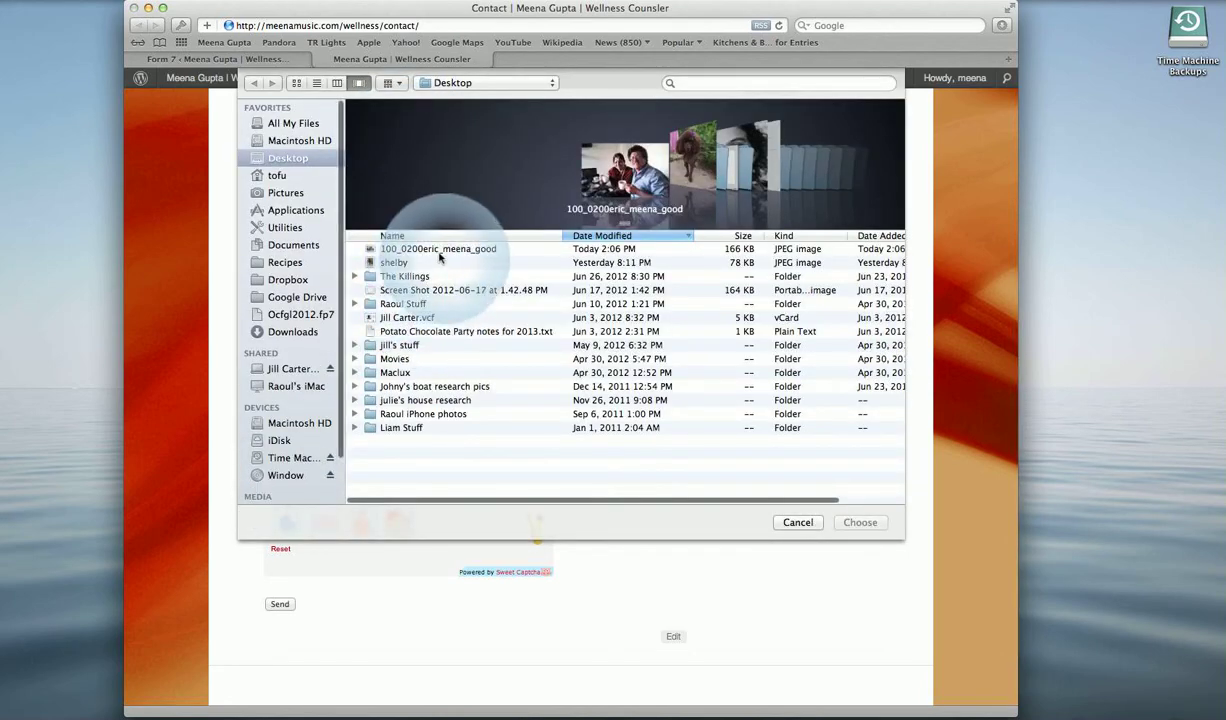
pyautogui.click(430, 249)
pyautogui.click(872, 531)
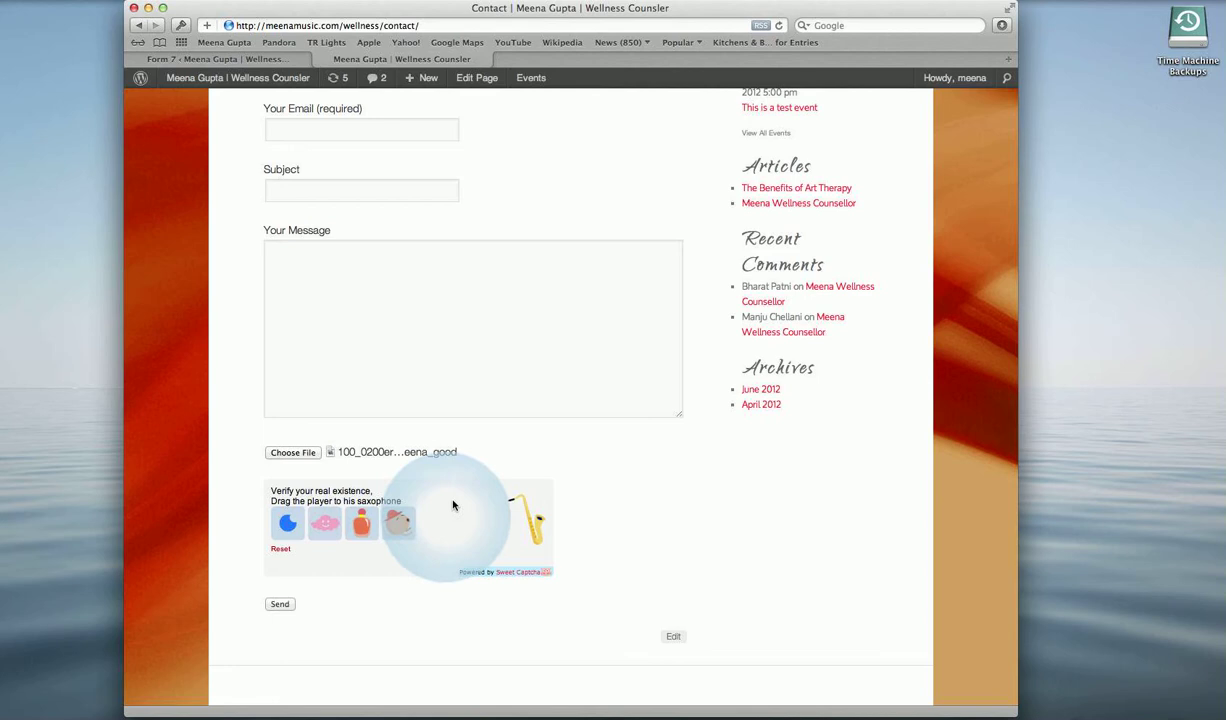
pyautogui.scroll(2, 485, 464)
pyautogui.scroll(5, 485, 464)
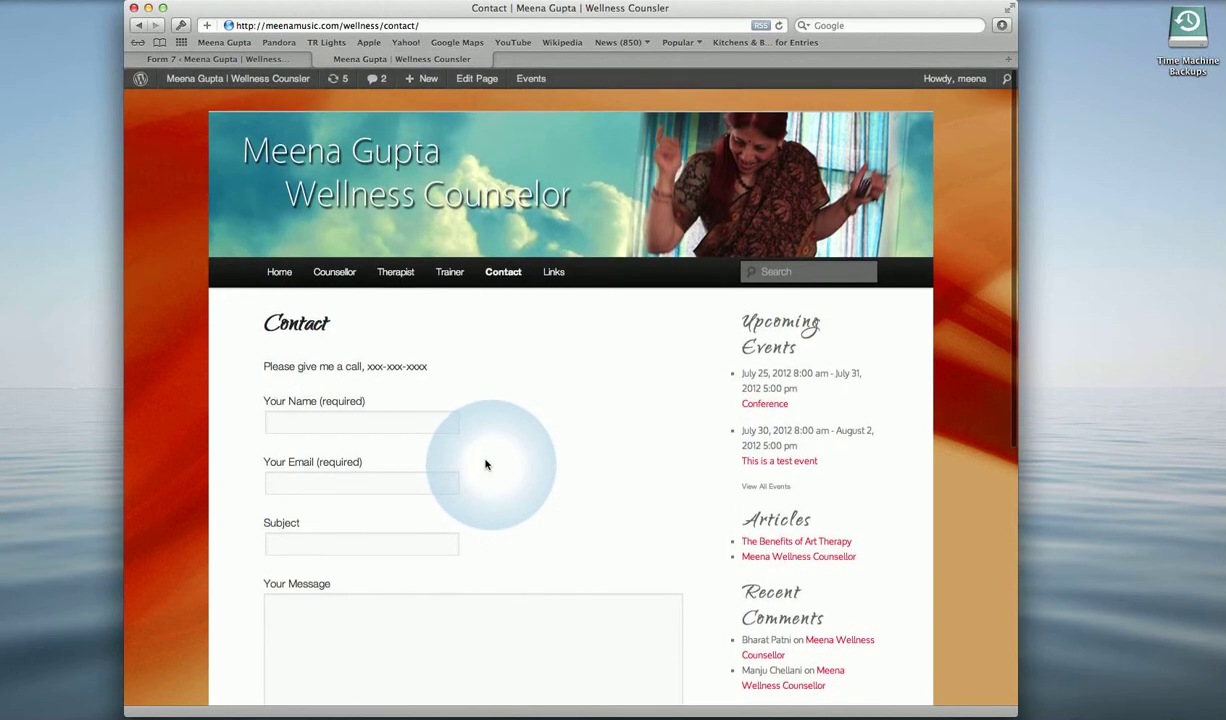
pyautogui.moveTo(238, 78)
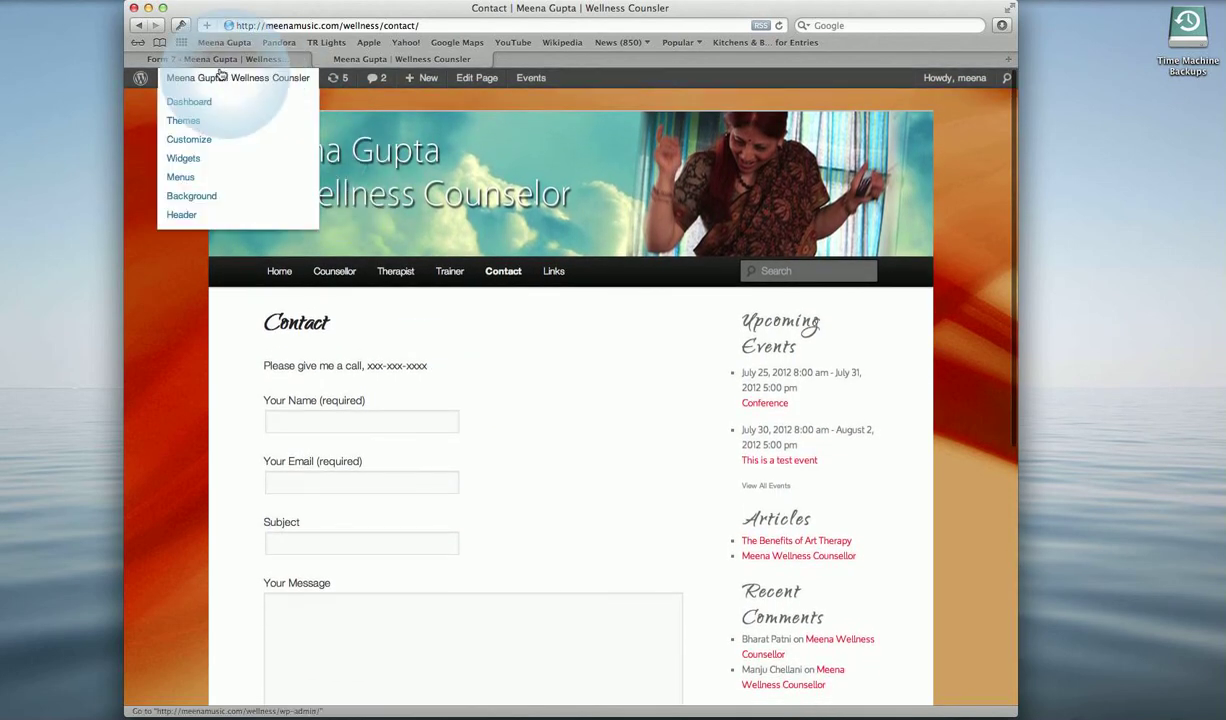
# - Drag Recent Comments above Events List Widget in Main Sidebar and confirm the order on the homepage
pyautogui.click(184, 165)
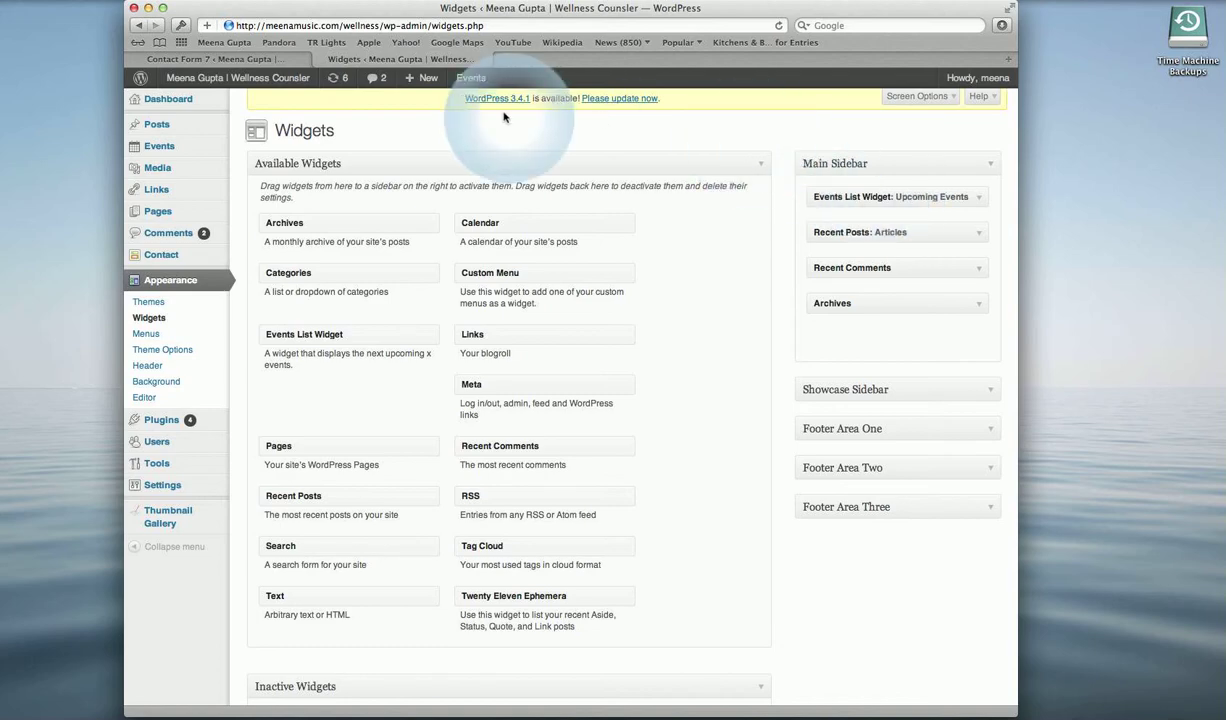
pyautogui.click(215, 59)
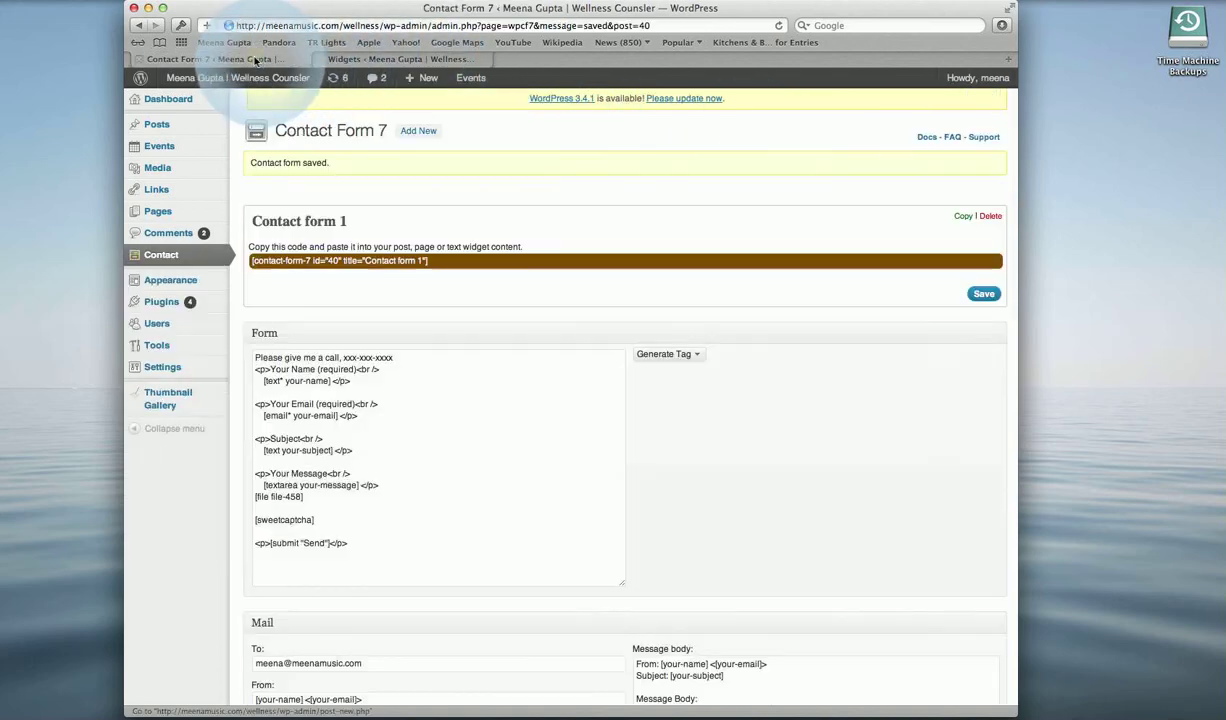
pyautogui.click(245, 79)
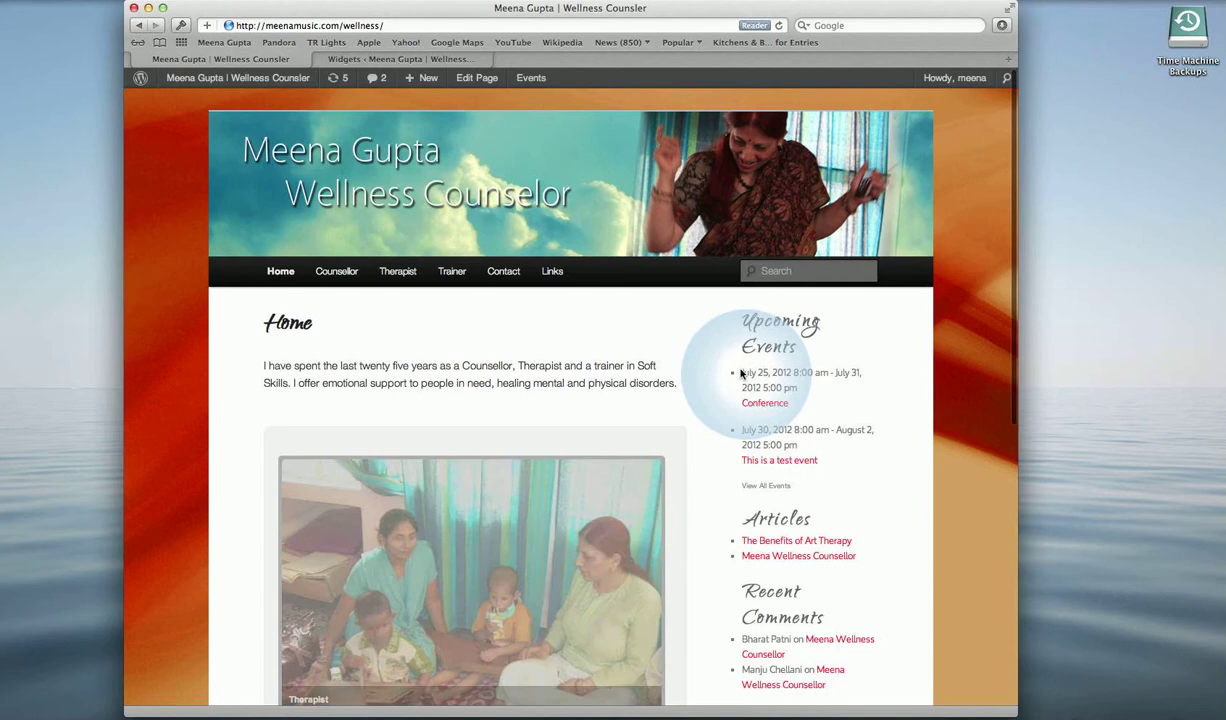
pyautogui.click(450, 59)
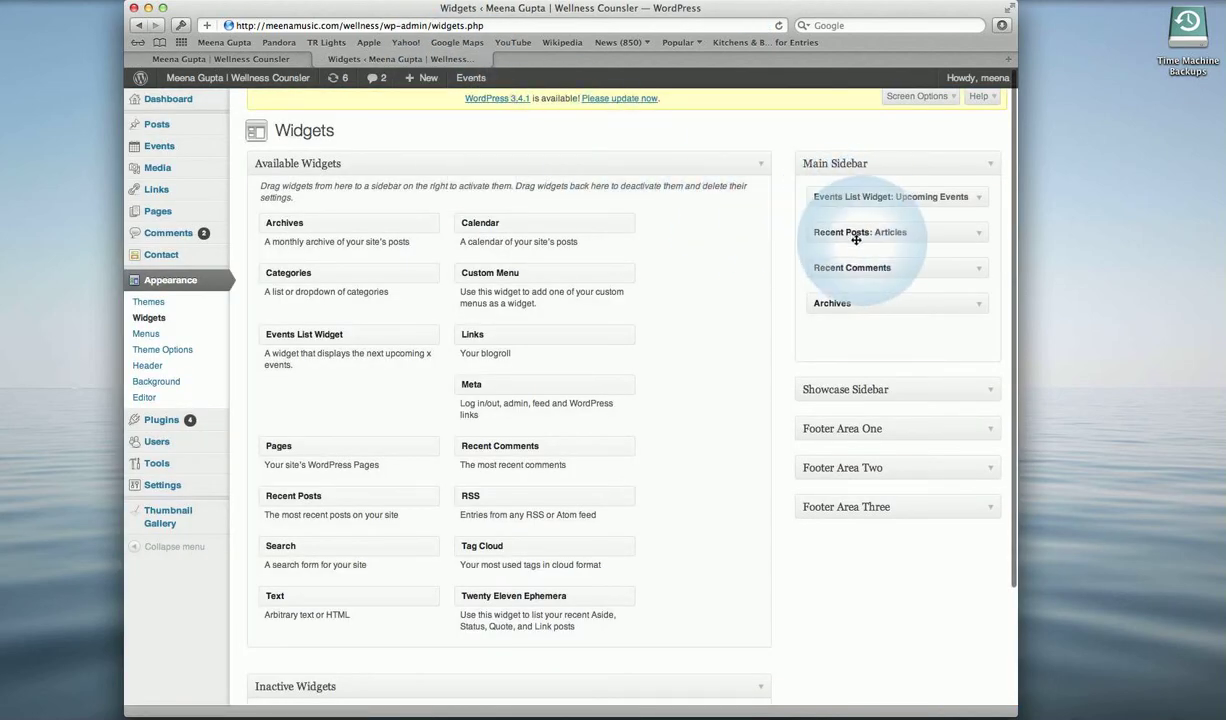
pyautogui.moveTo(850, 269); pyautogui.dragTo(846, 196)
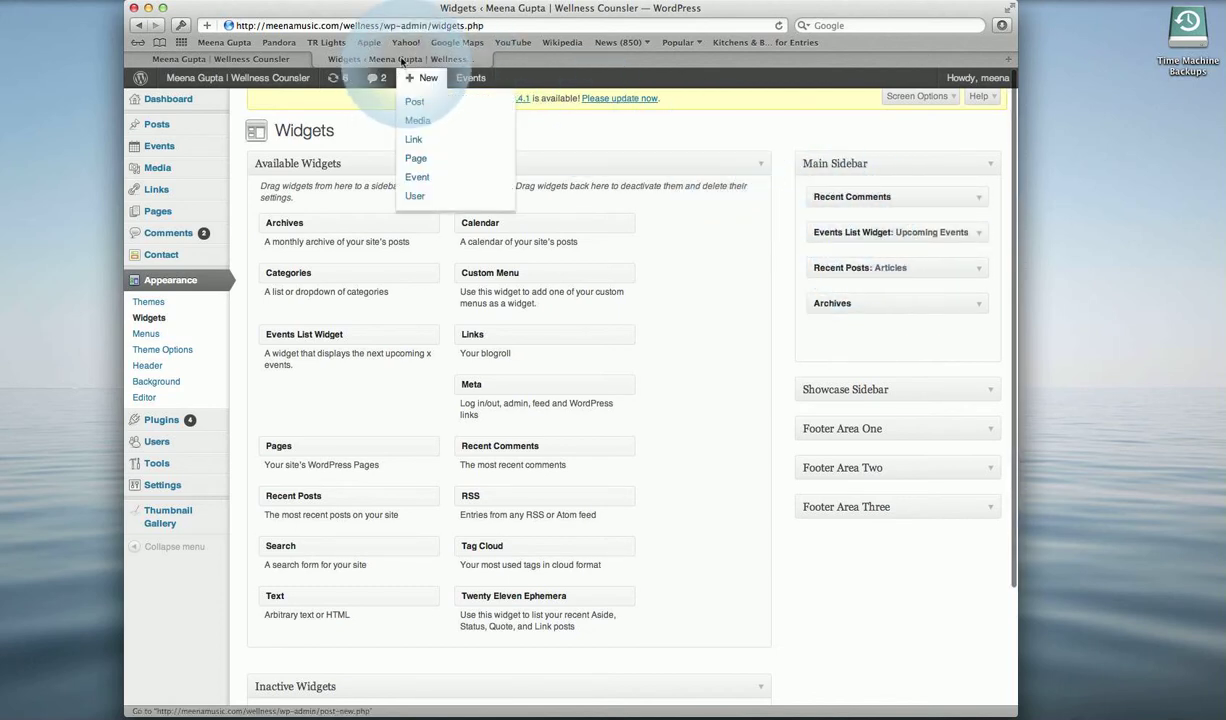
pyautogui.click(249, 58)
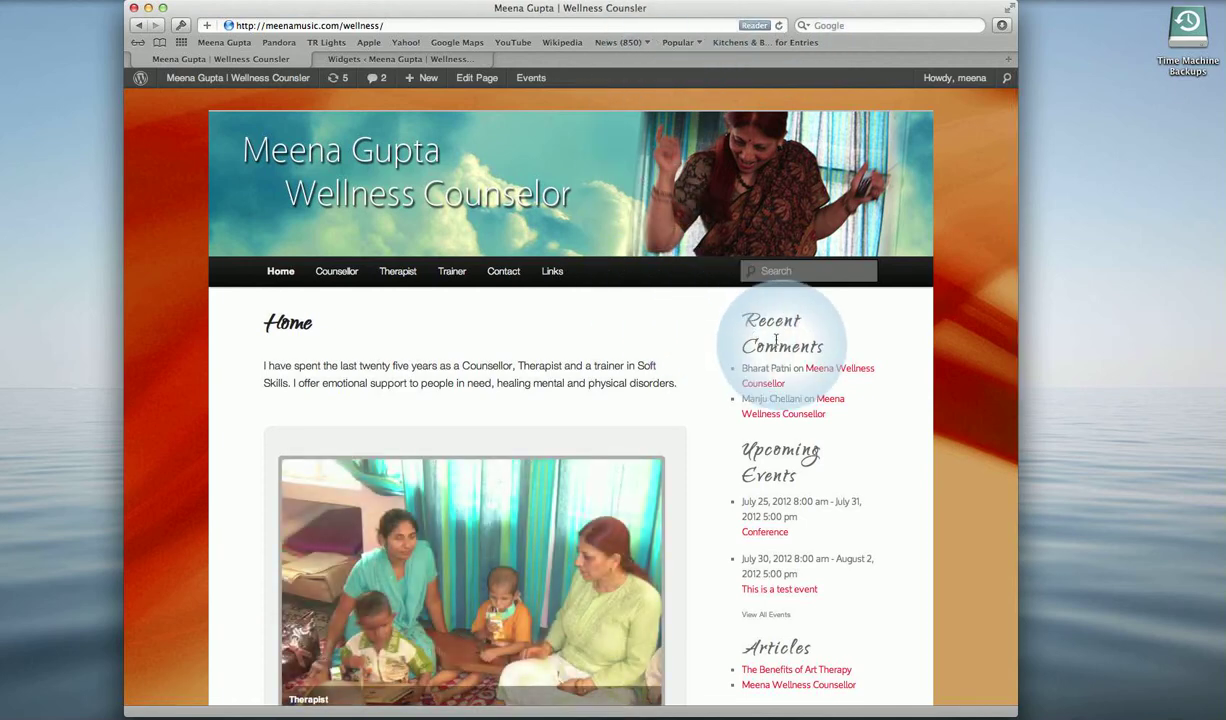
pyautogui.click(421, 60)
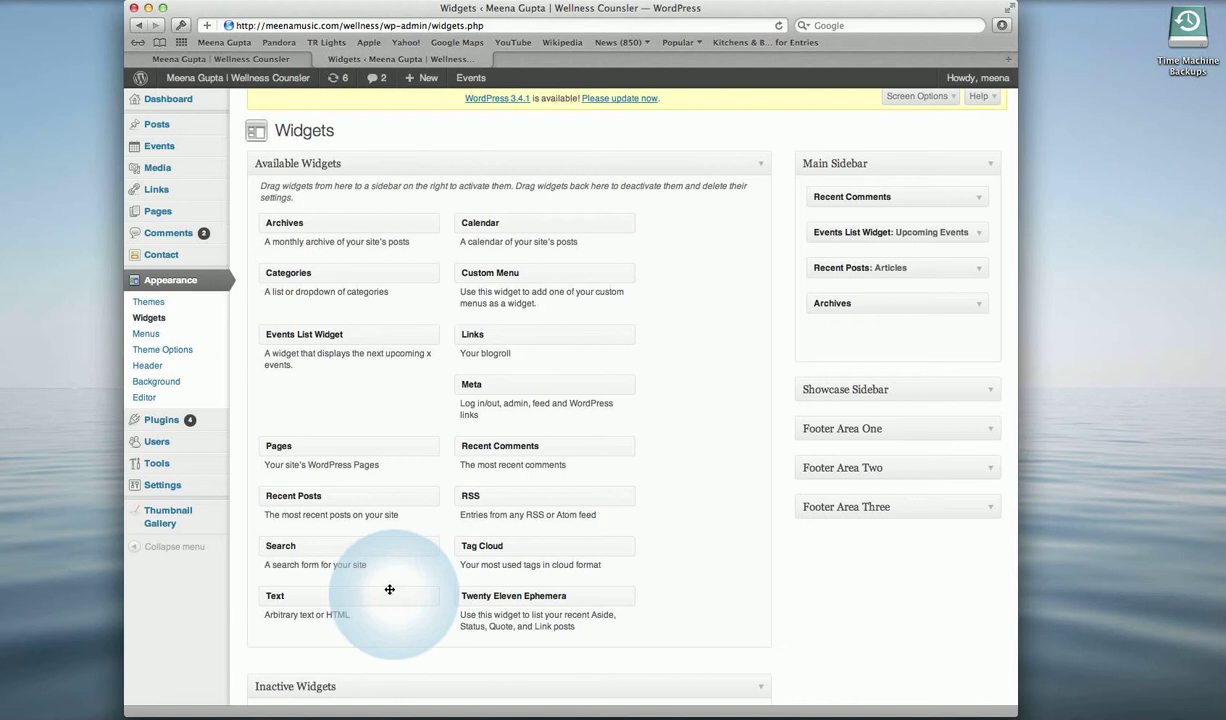
# - Add a saved Text widget 'Upcoming promotion' reading 'This is really cool!' atop Main Sidebar
pyautogui.moveTo(375, 598); pyautogui.dragTo(876, 192)
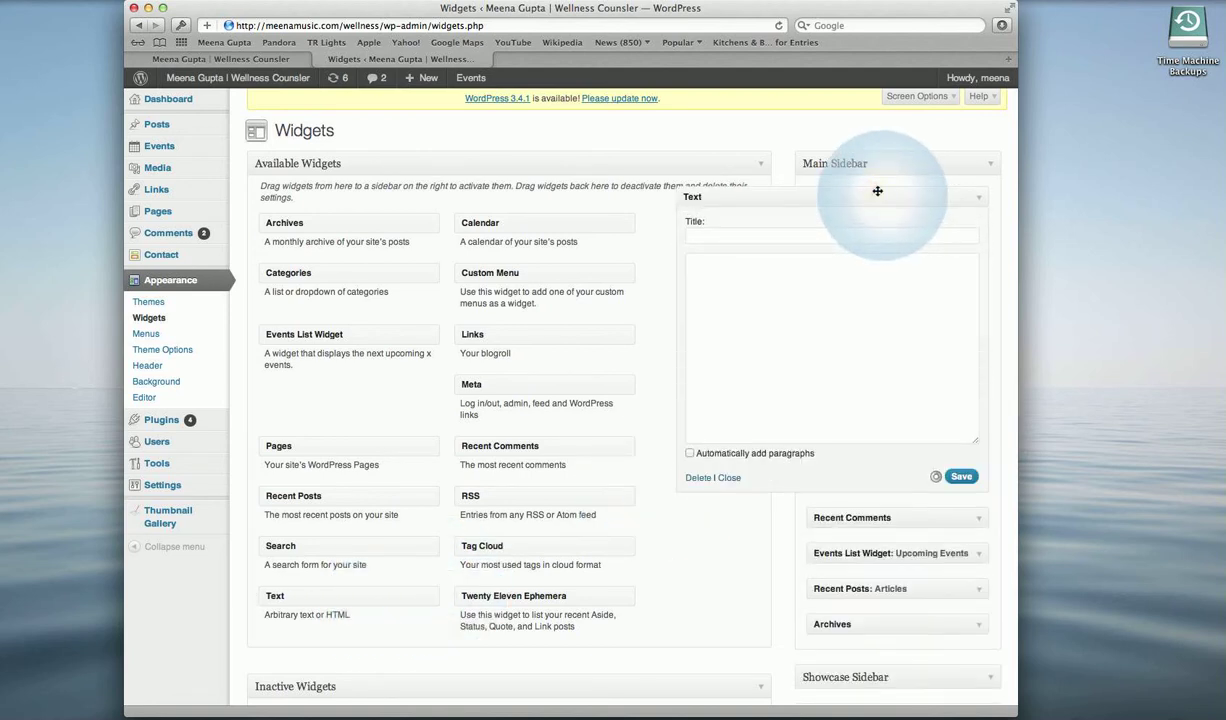
pyautogui.click(729, 233)
pyautogui.write('Upcoming promotion')
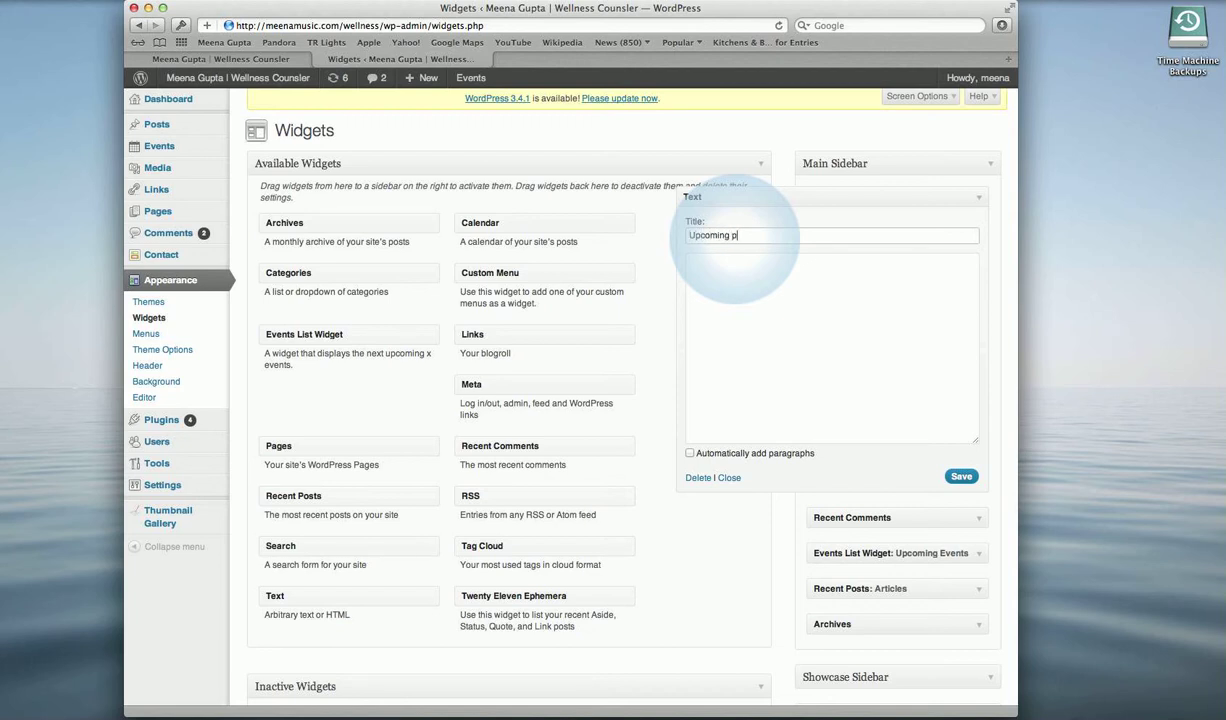
pyautogui.click(737, 273)
pyautogui.write('This is really cool!')
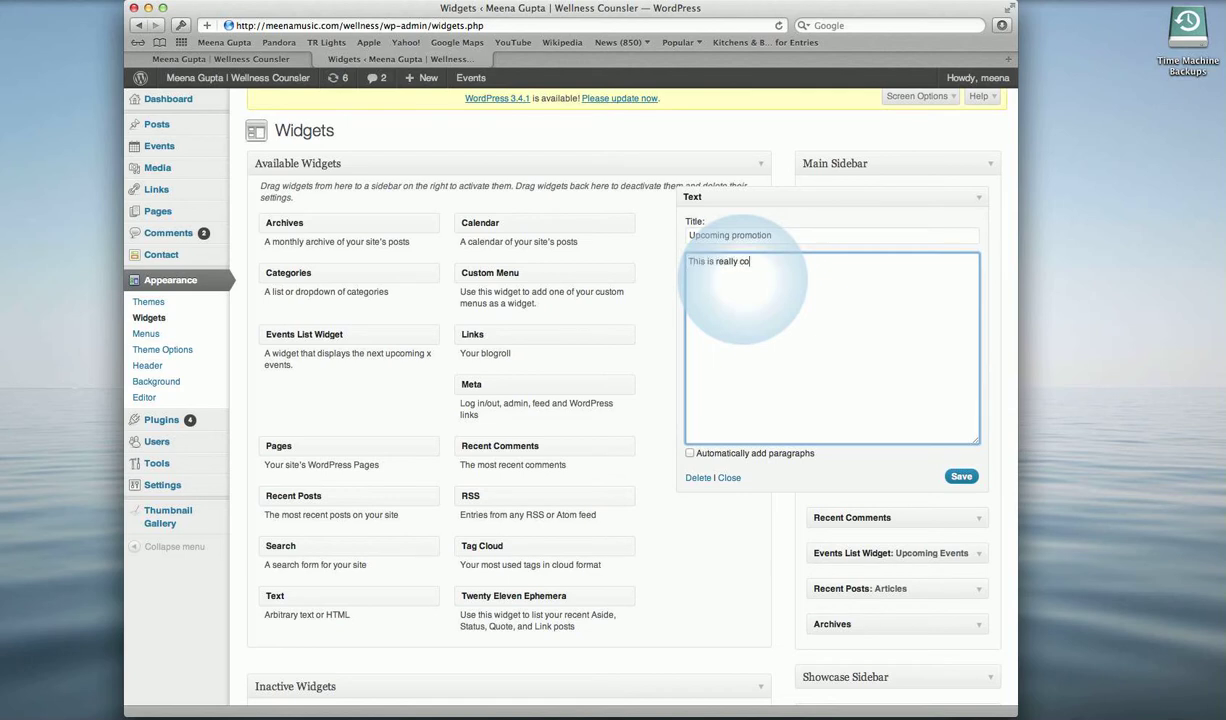
pyautogui.click(962, 478)
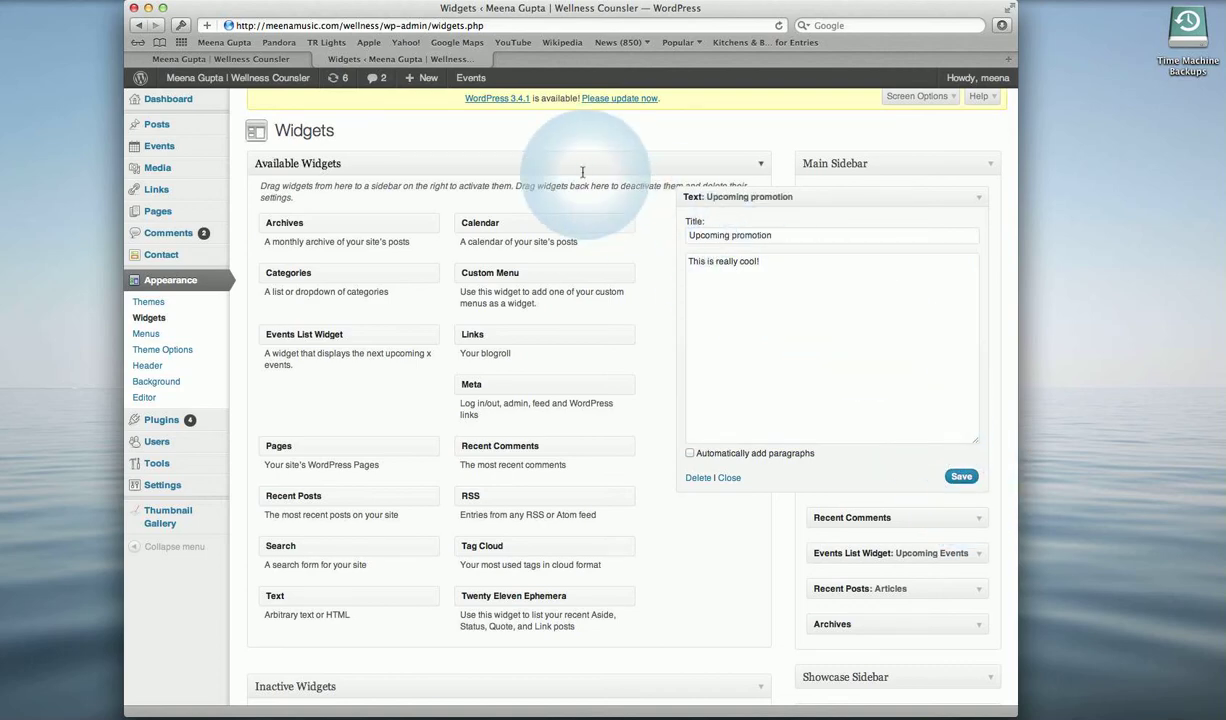
# - Check Upcoming promotion appears above Recent Comments on the homepage, then edit its text in admin
pyautogui.click(303, 60)
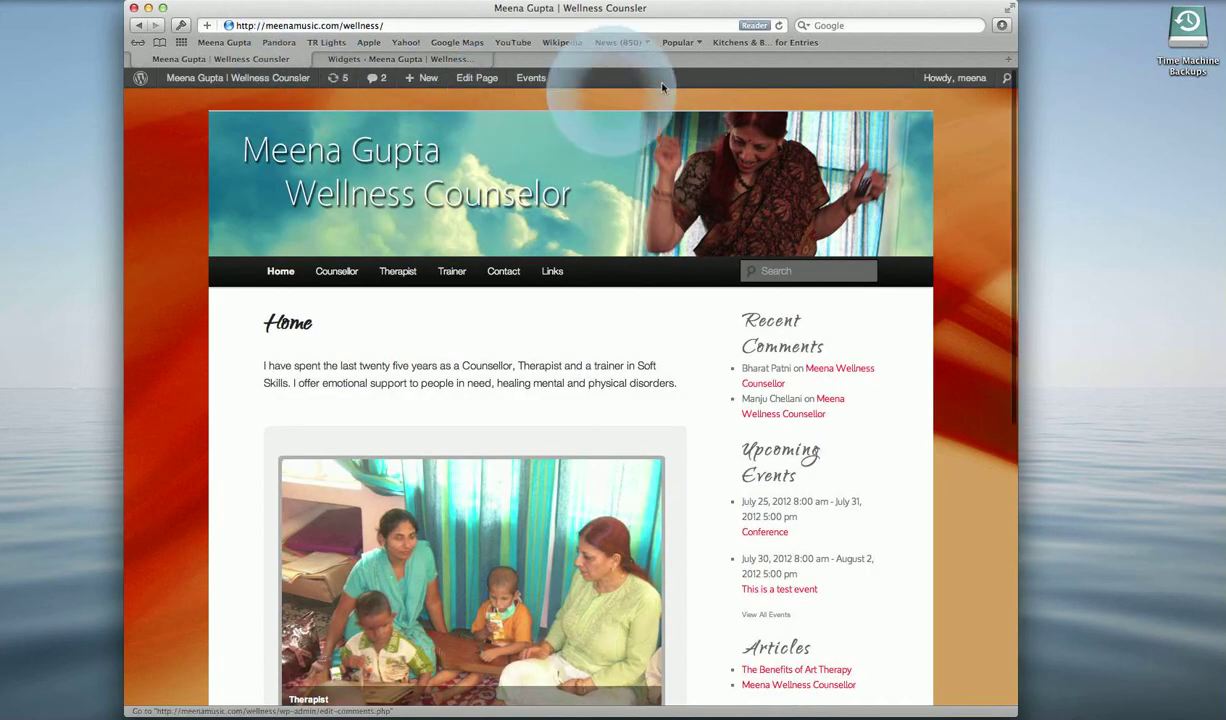
pyautogui.click(781, 27)
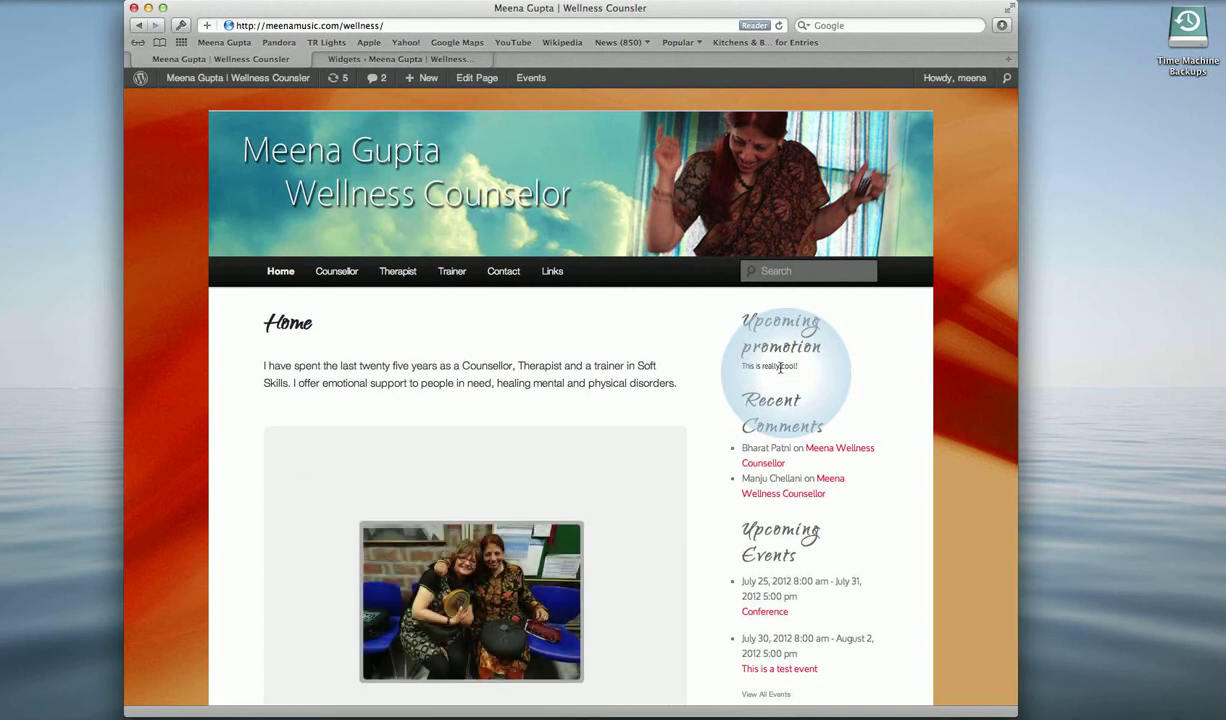
pyautogui.click(390, 59)
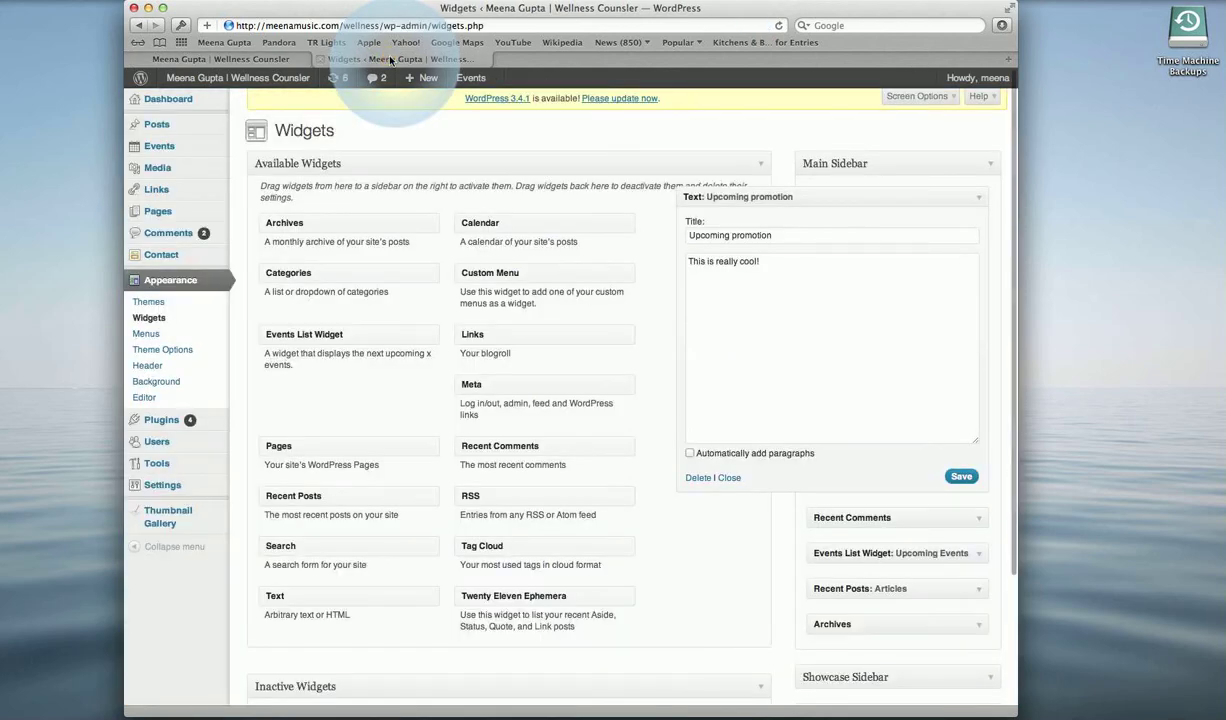
pyautogui.click(775, 276)
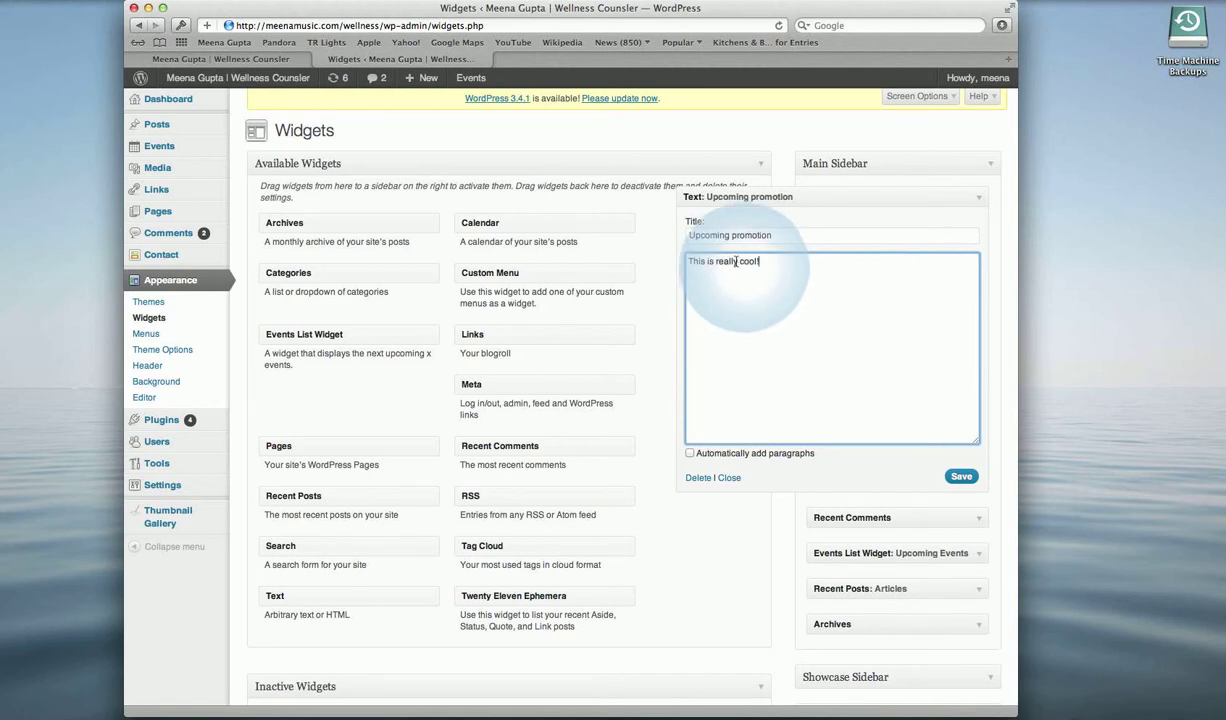
# - Open the Shortcodes page and select its example <a href> Biofeedback link HTML
pyautogui.moveTo(157, 211)
pyautogui.click(168, 218)
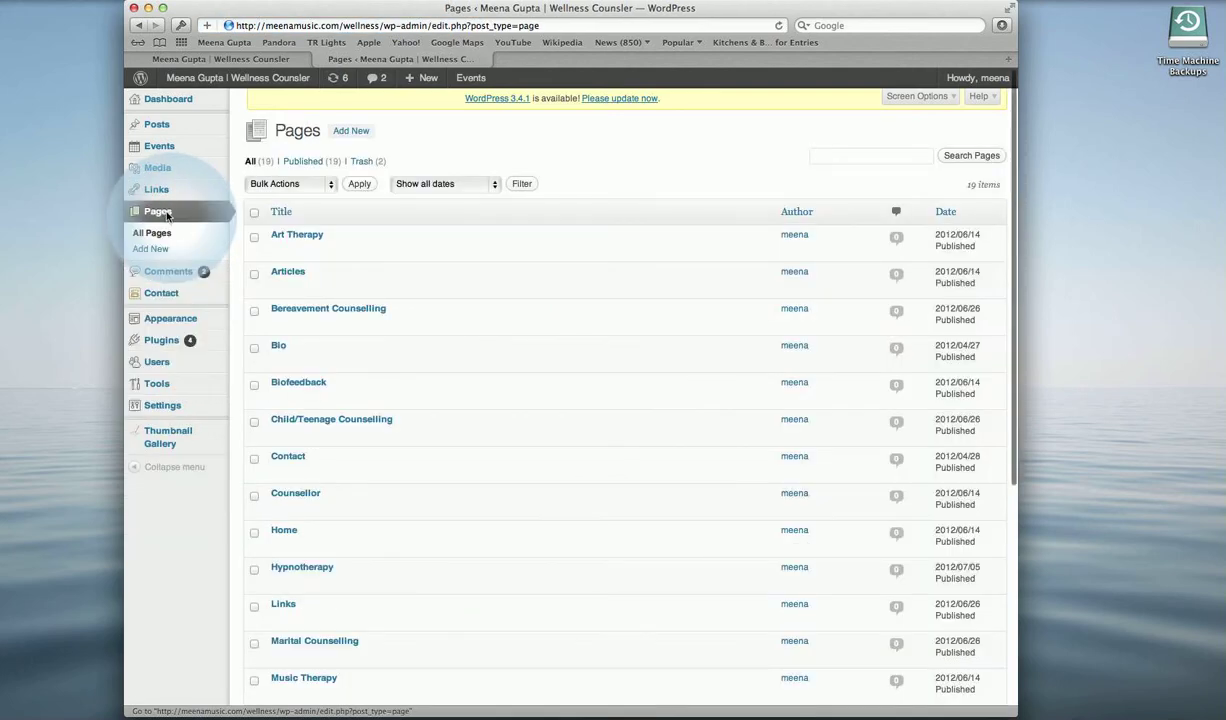
pyautogui.scroll(-5, 356, 420)
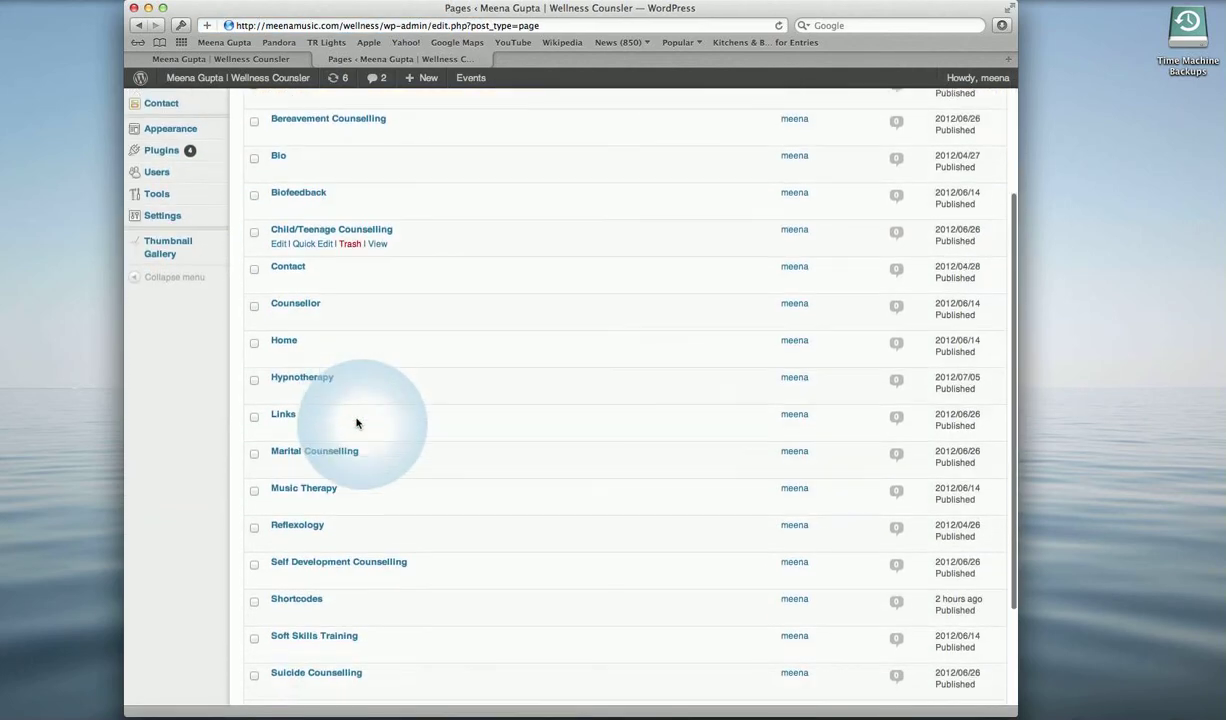
pyautogui.scroll(5, 355, 424)
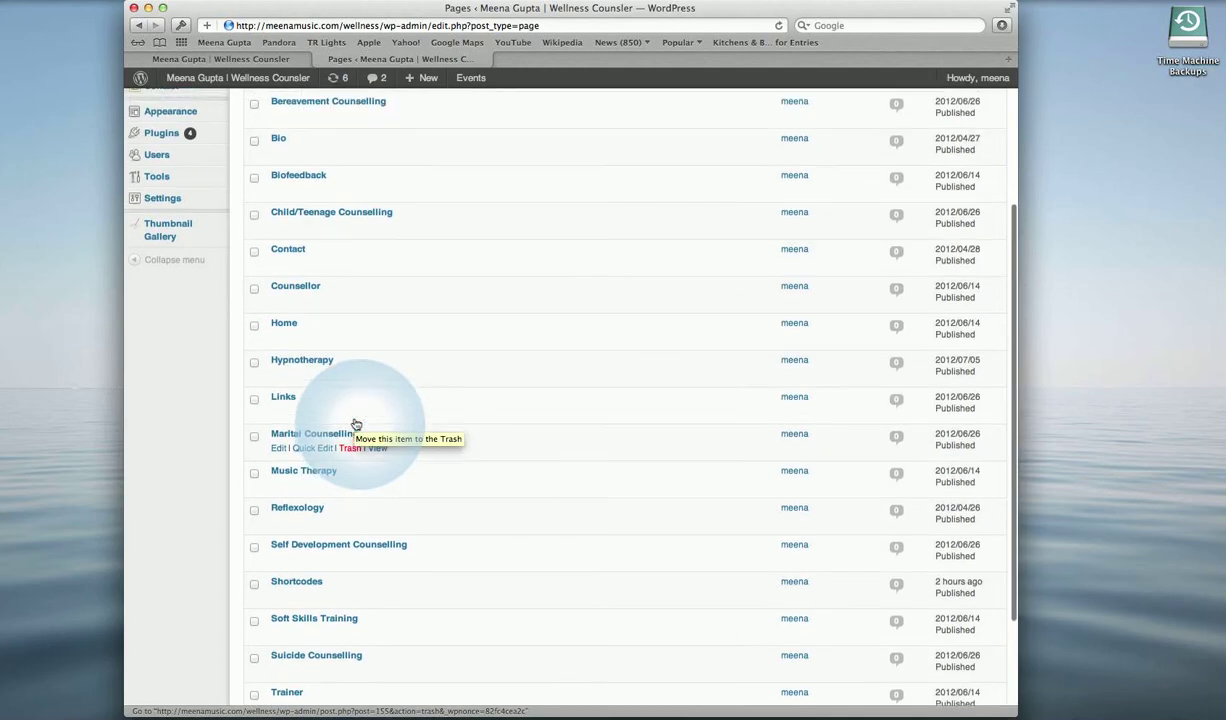
pyautogui.scroll(-1, 342, 301)
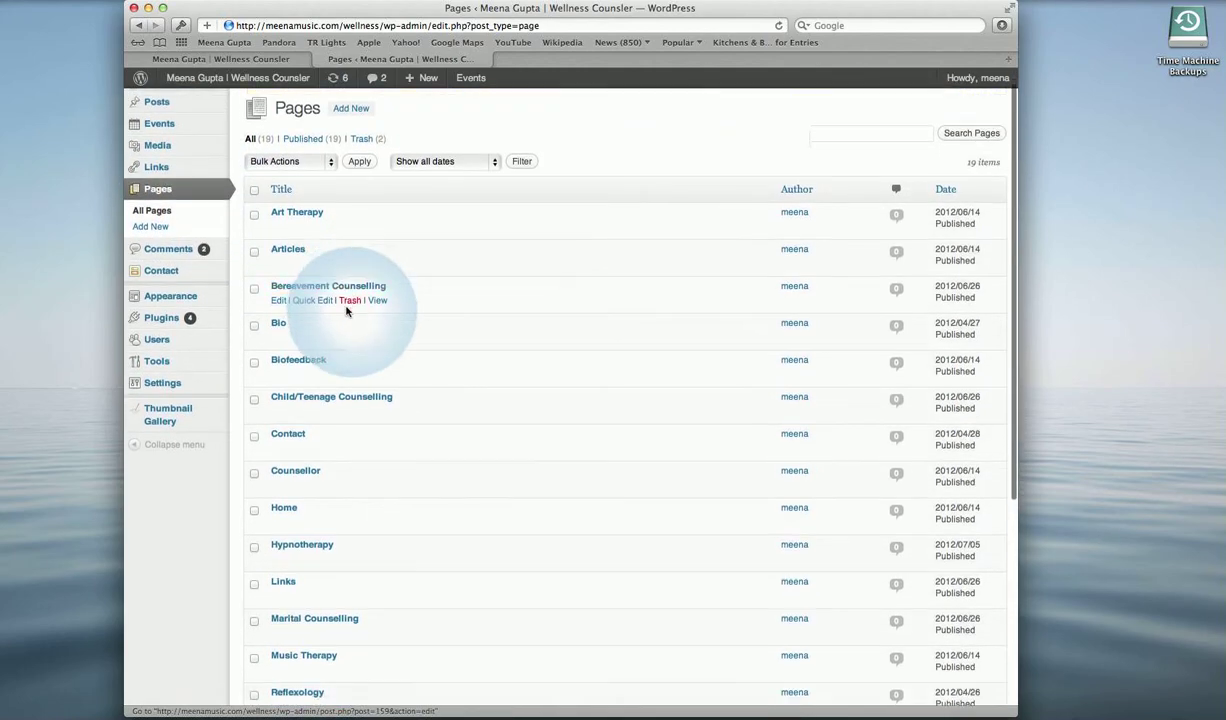
pyautogui.scroll(-6, 345, 305)
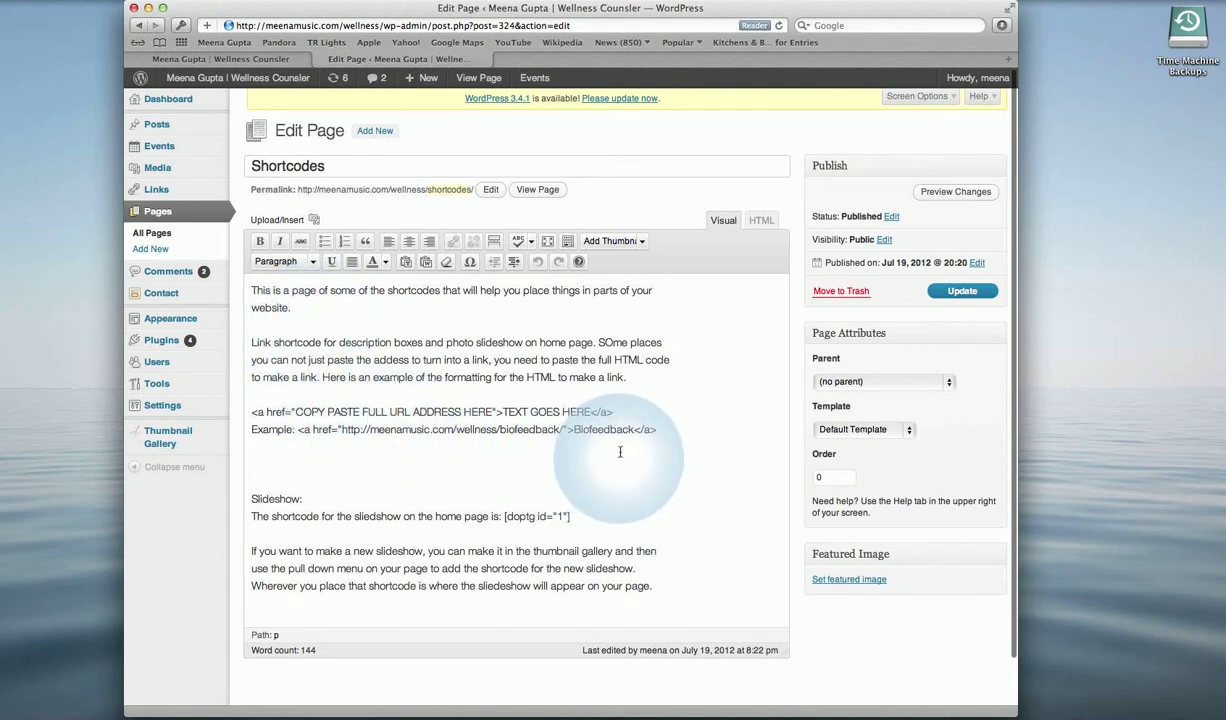
pyautogui.moveTo(658, 431); pyautogui.dragTo(302, 435)
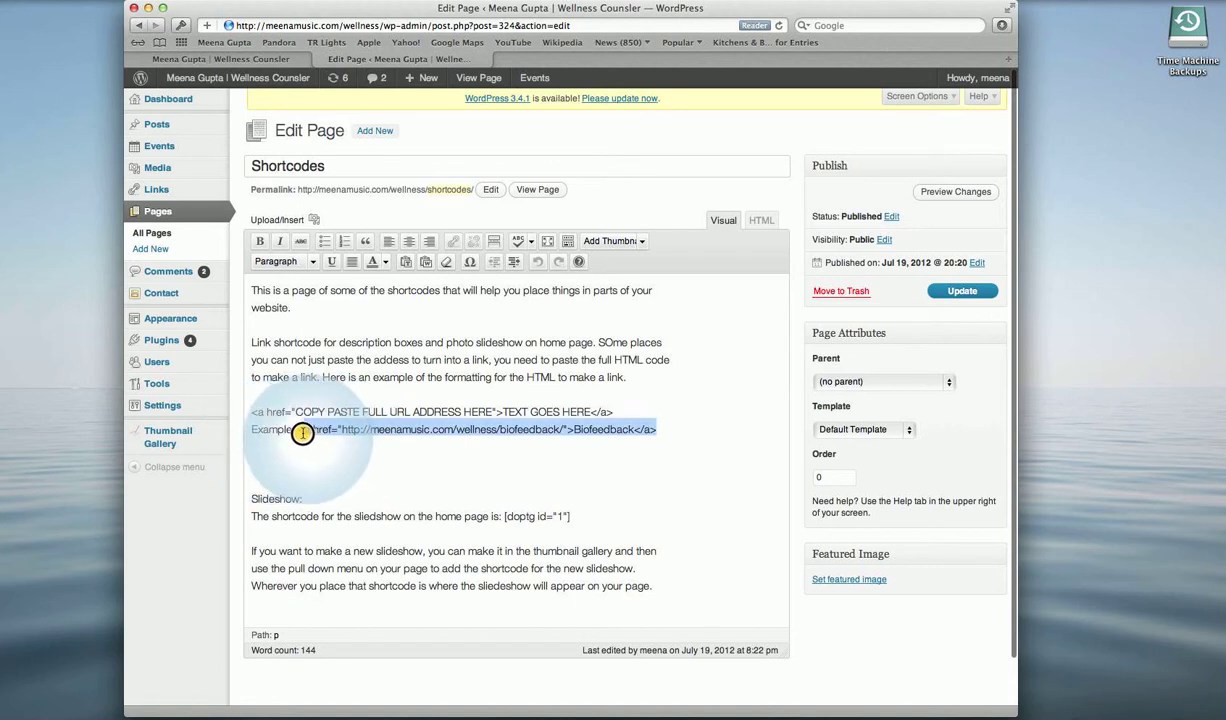
pyautogui.moveTo(300, 434); pyautogui.dragTo(296, 431)
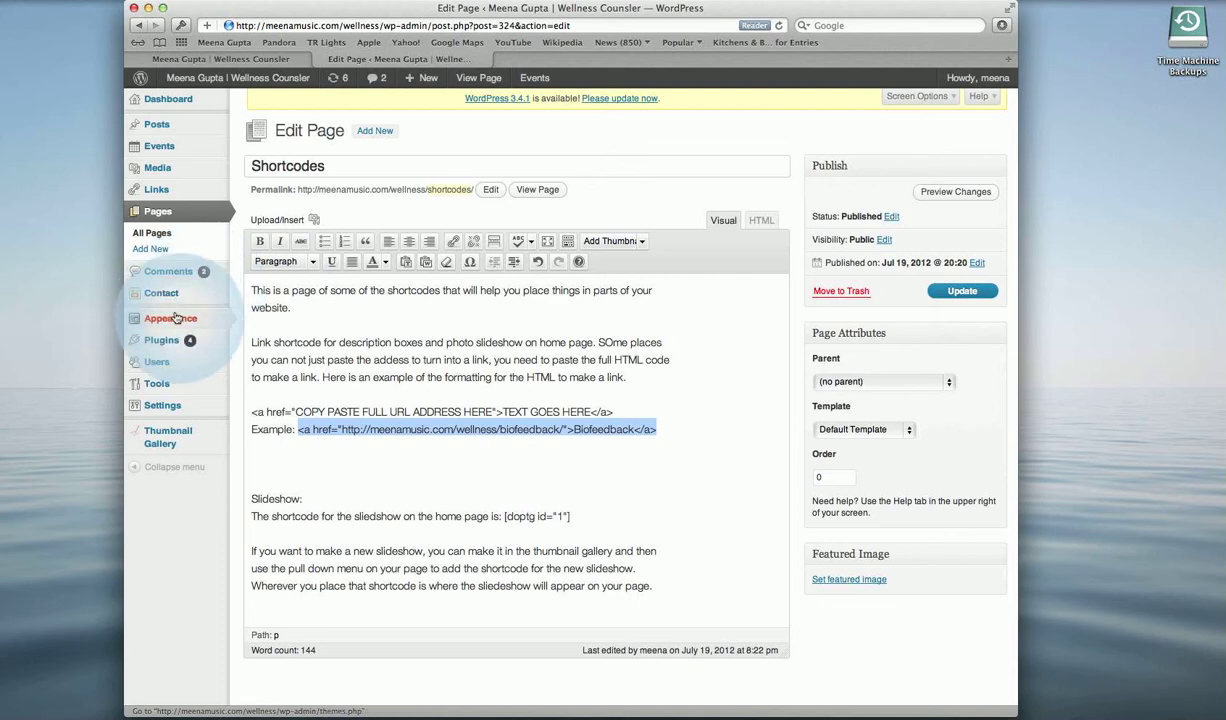
# - Paste the Biofeedback link after the promotion text, relabel it 'Biofeedback Link', and save
pyautogui.moveTo(170, 318)
pyautogui.click(248, 335)
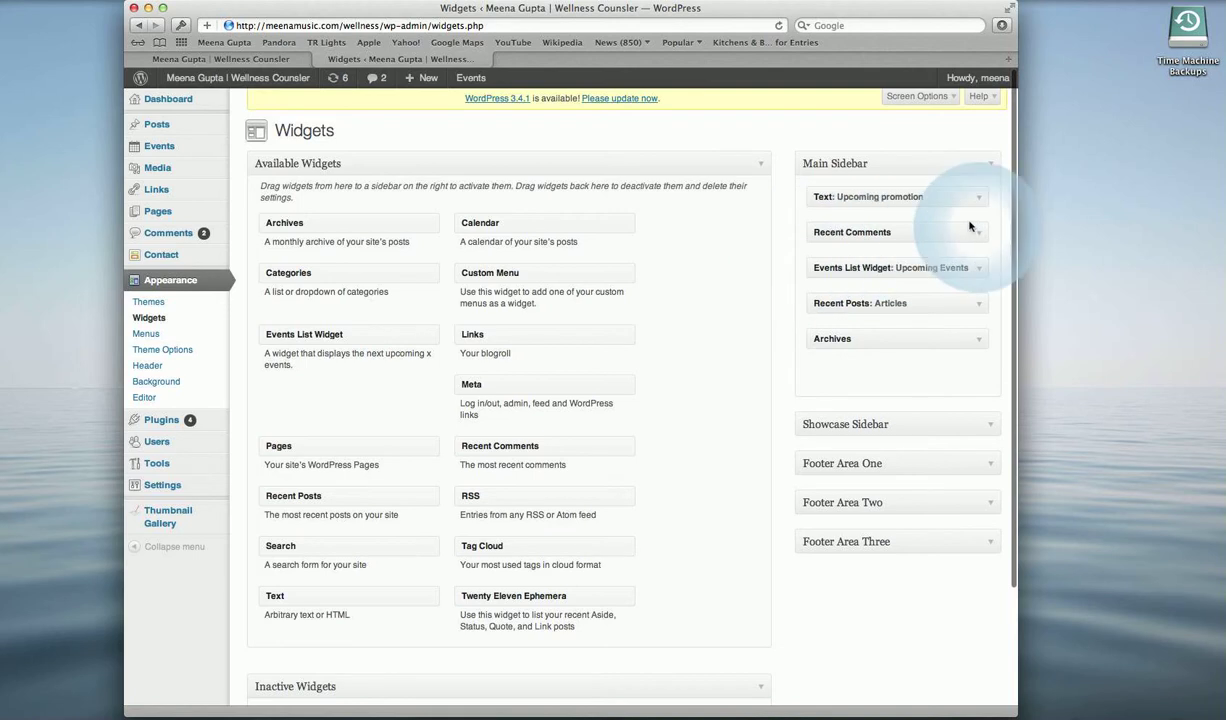
pyautogui.click(980, 198)
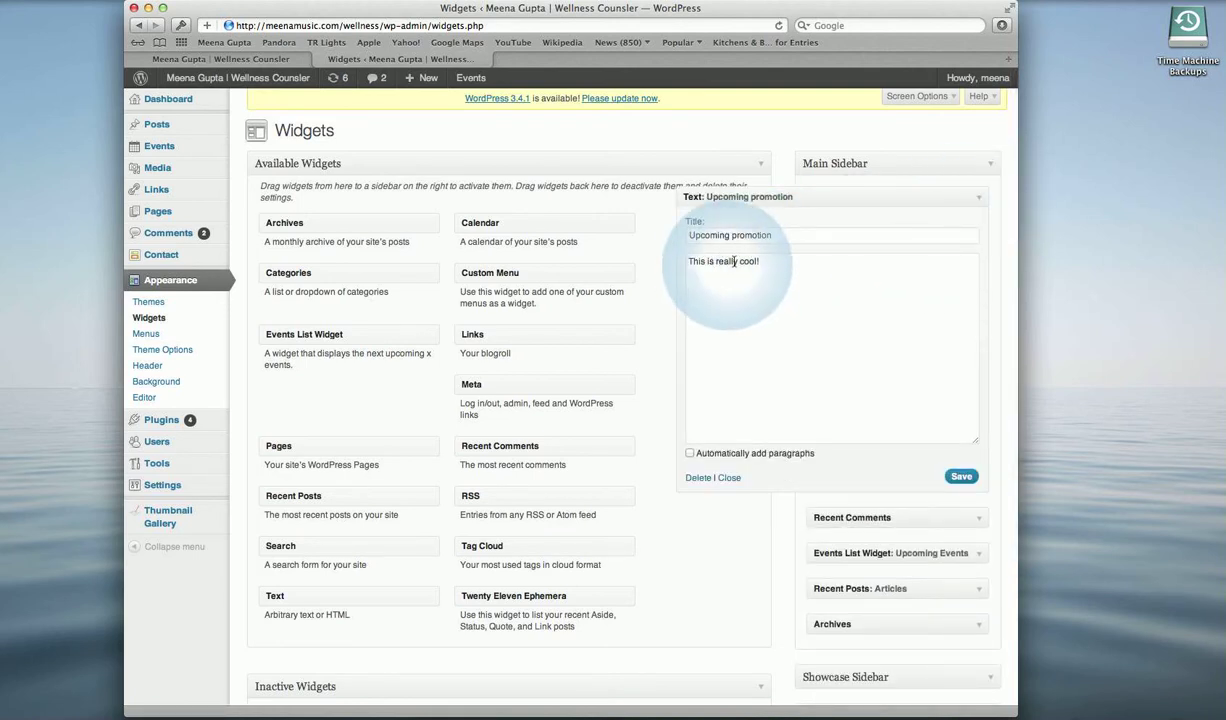
pyautogui.click(773, 264)
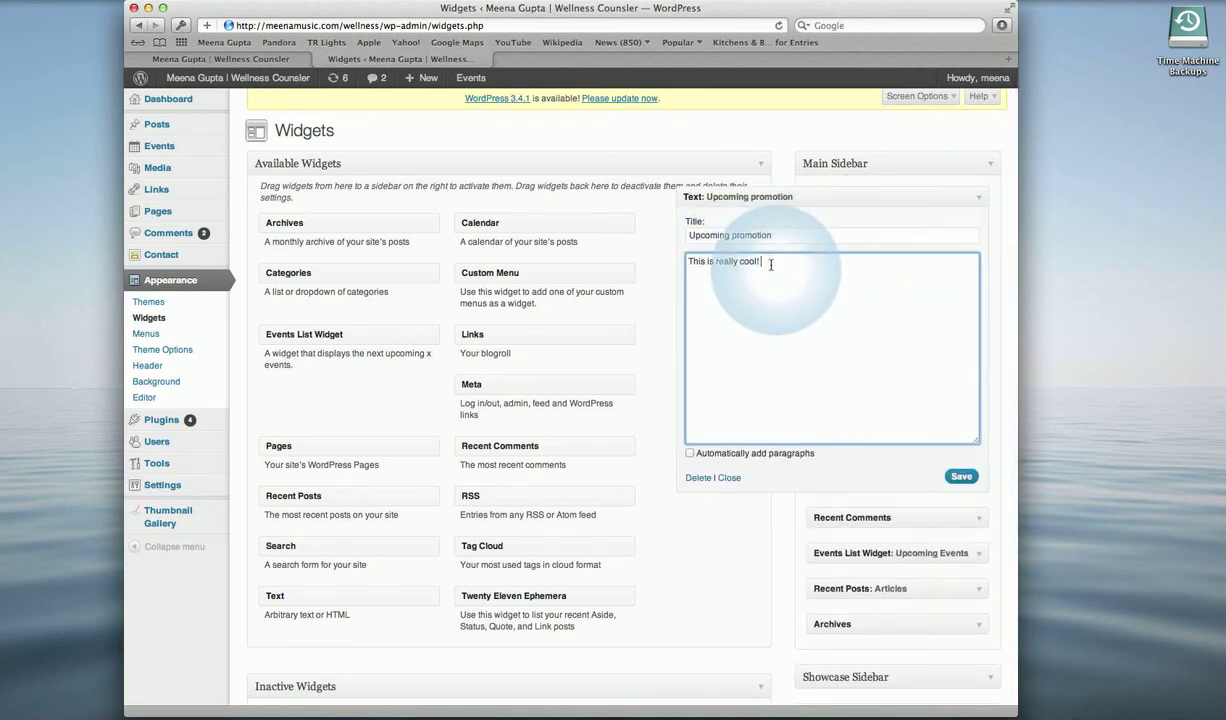
pyautogui.write('<a href="http://meenamusic.com/wellness/biofeedback/">Biofeedback</a>')
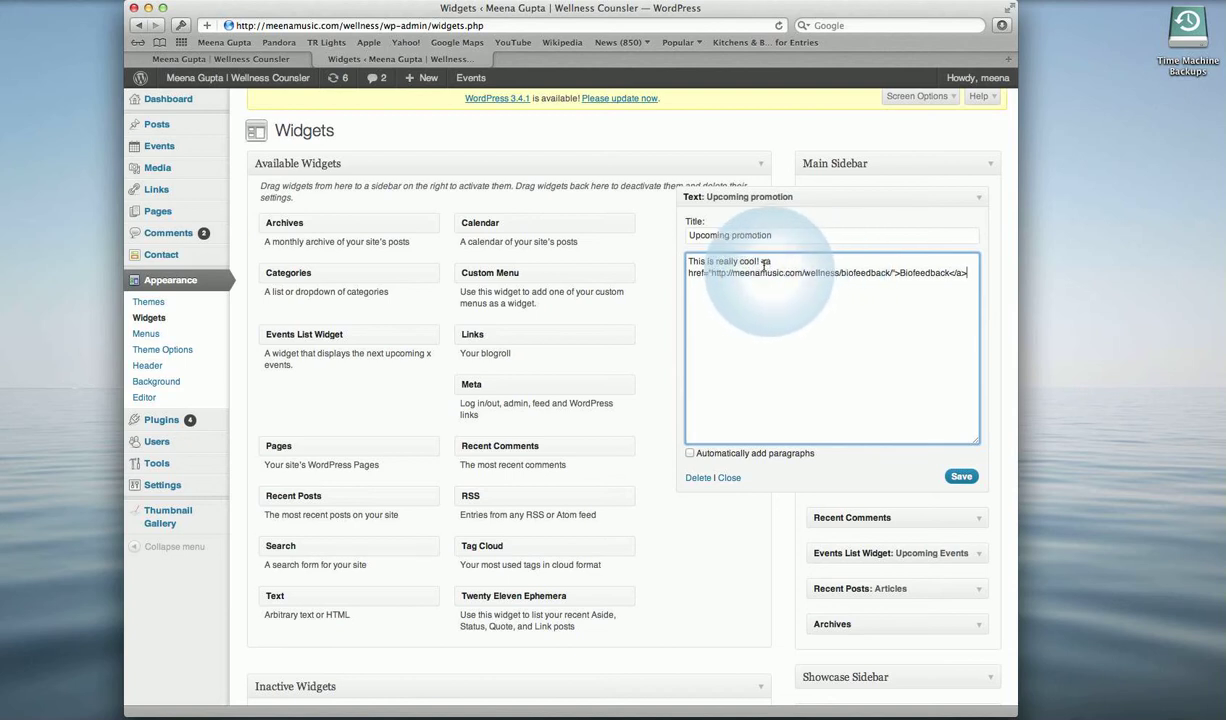
pyautogui.click(765, 264)
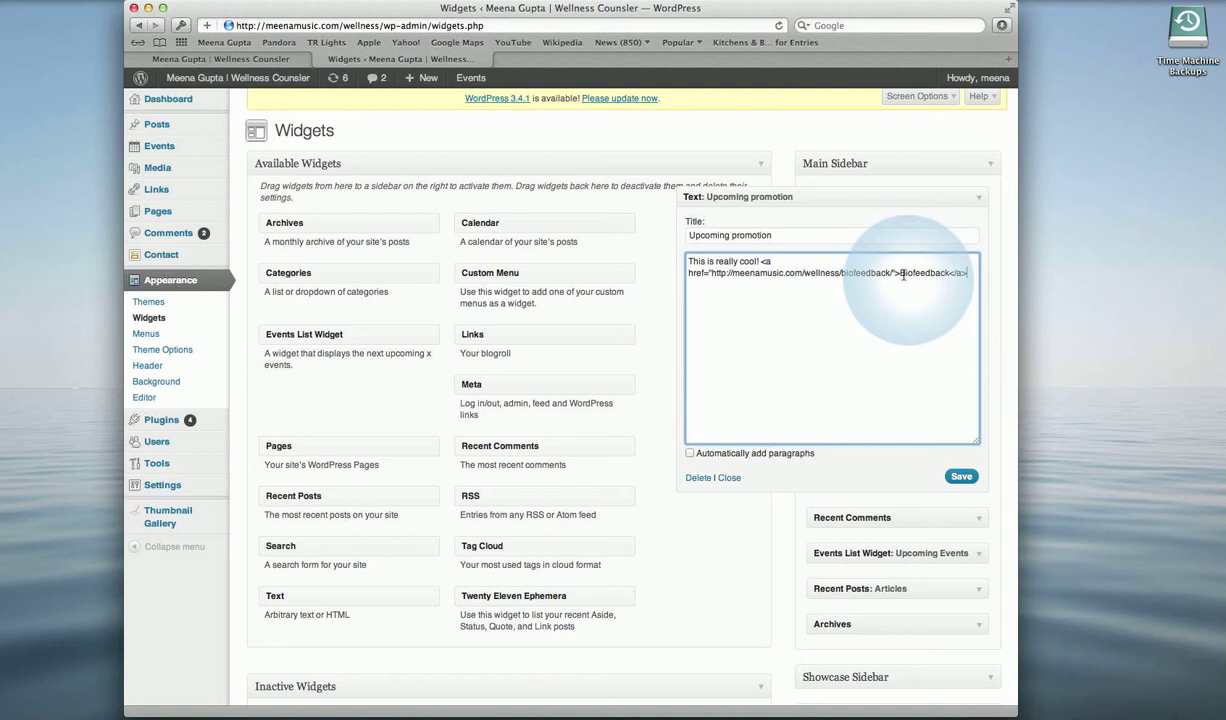
pyautogui.moveTo(899, 274); pyautogui.dragTo(948, 276)
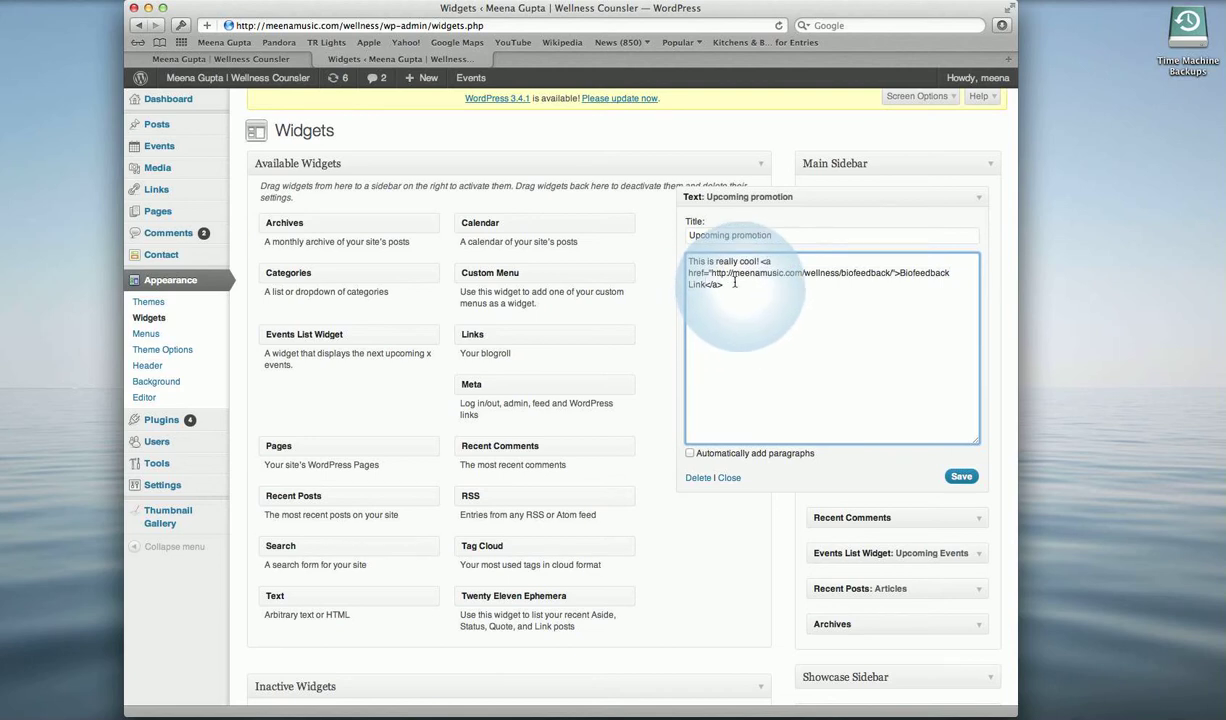
pyautogui.click(963, 478)
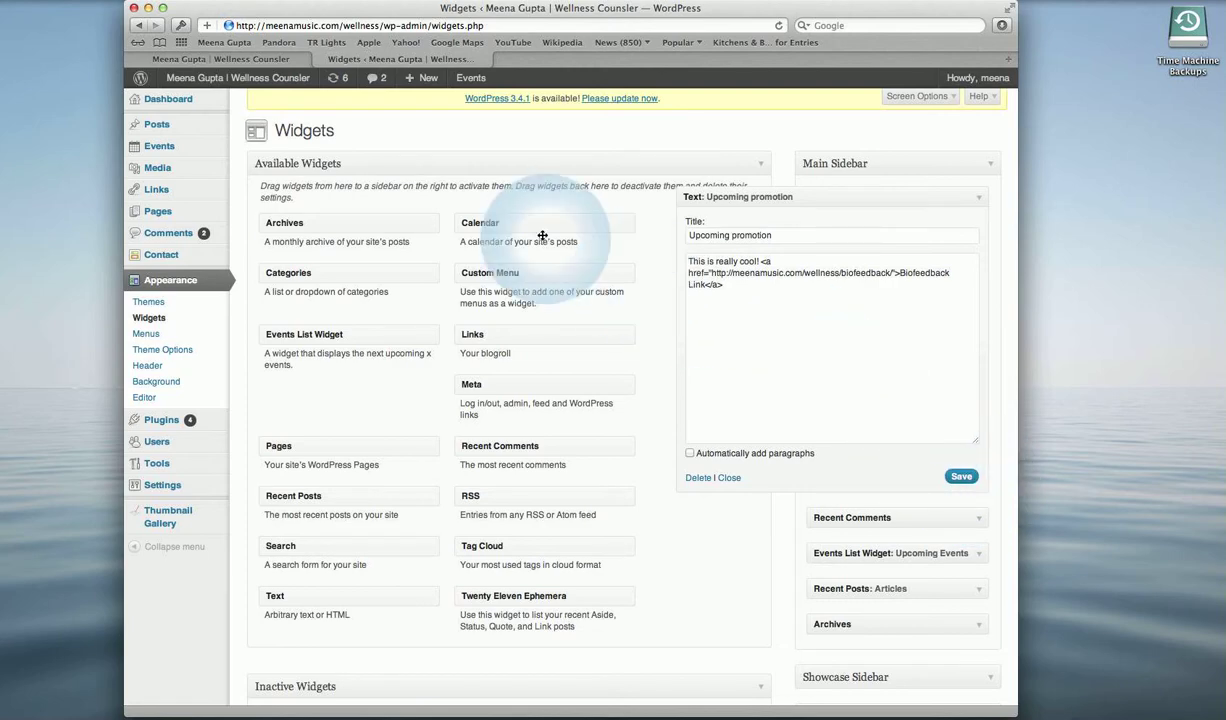
# - Reload the home page, follow the sidebar Biofeedback Link, then reopen the promotion widget
pyautogui.click(248, 60)
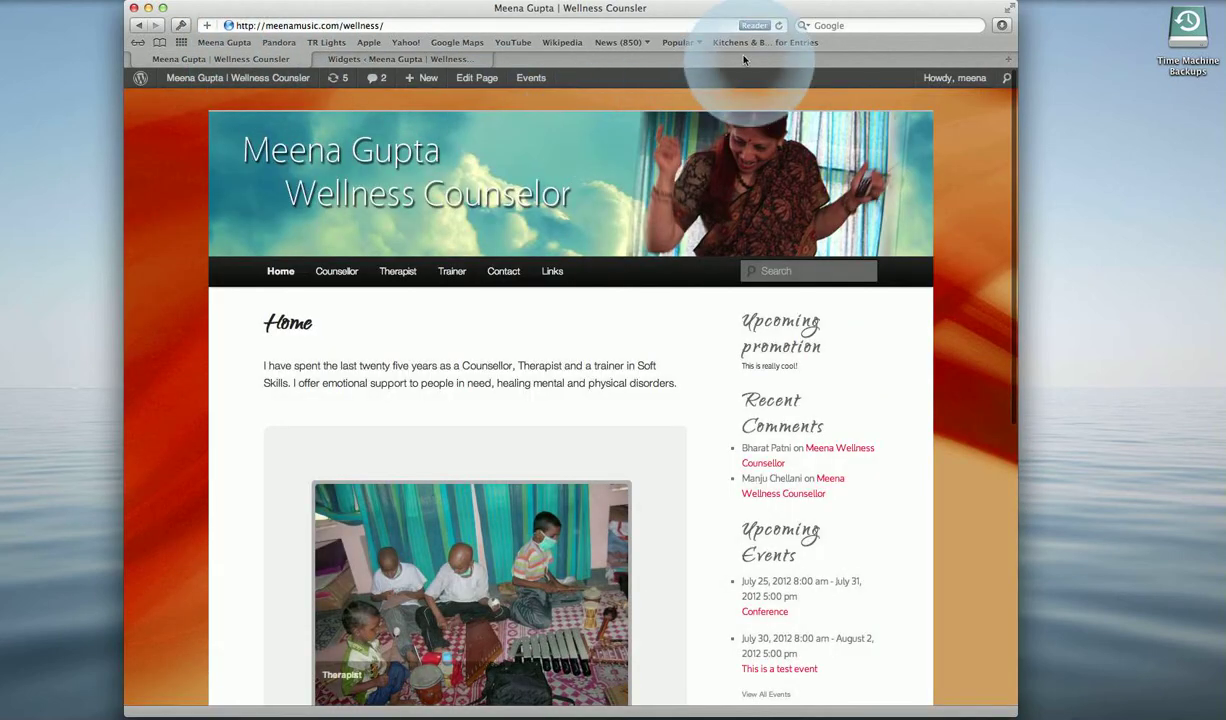
pyautogui.click(779, 25)
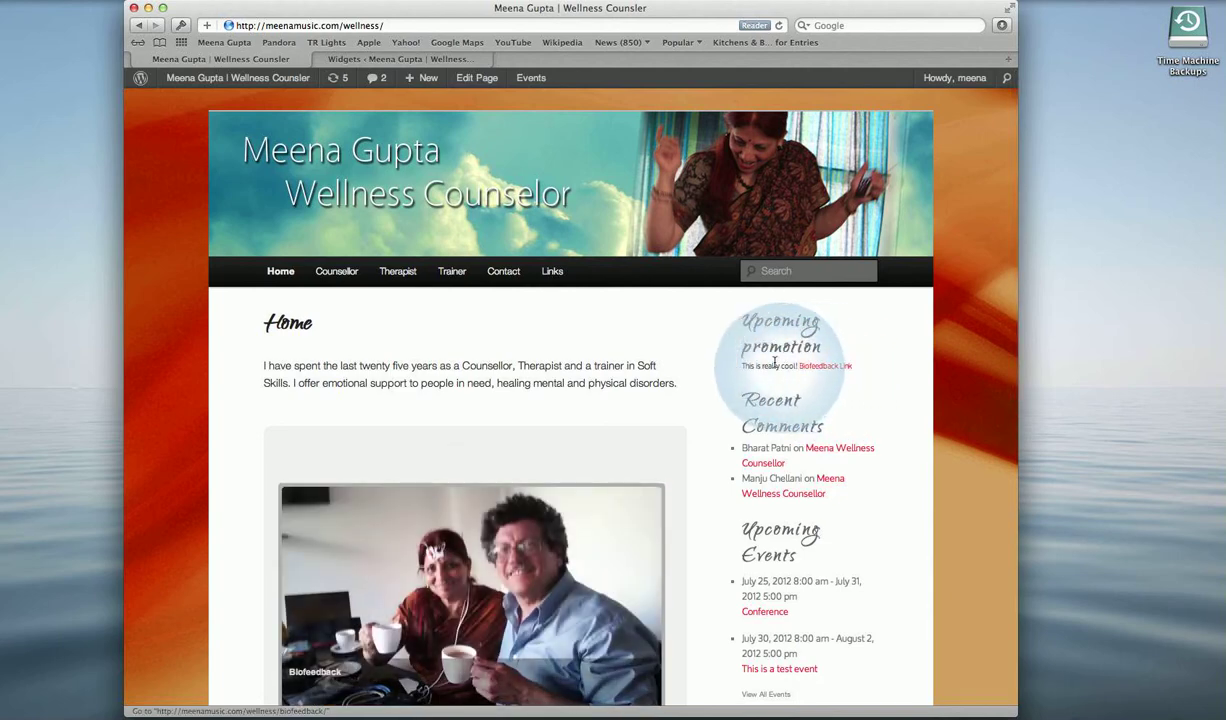
pyautogui.click(819, 369)
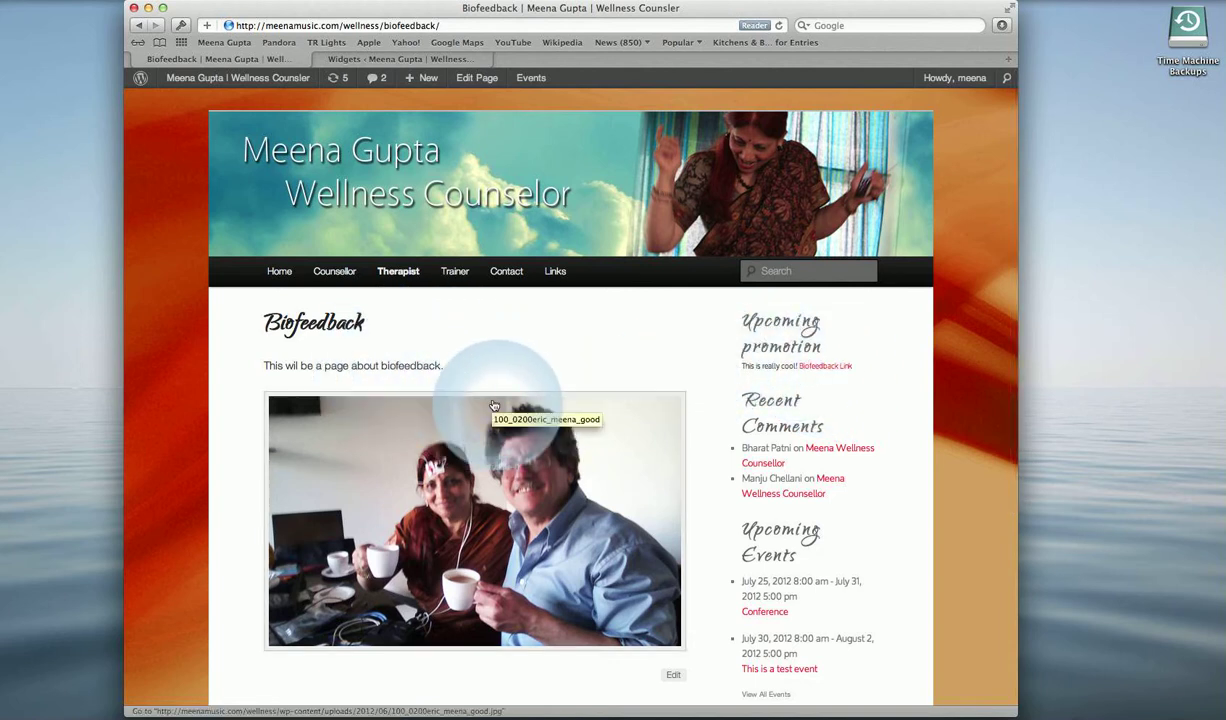
pyautogui.click(398, 59)
pyautogui.click(832, 334)
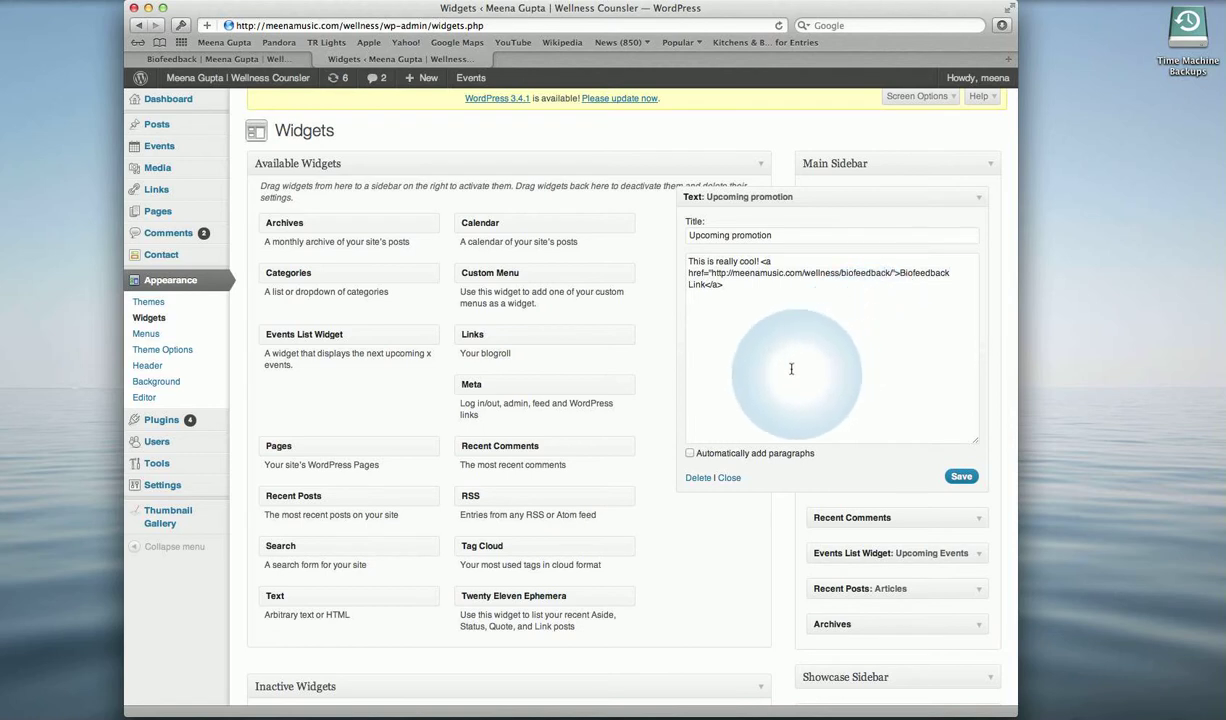
# - Delete the Upcoming promotion text widget, then move Events List to the top and Recent Comments below Recent Posts
pyautogui.click(694, 478)
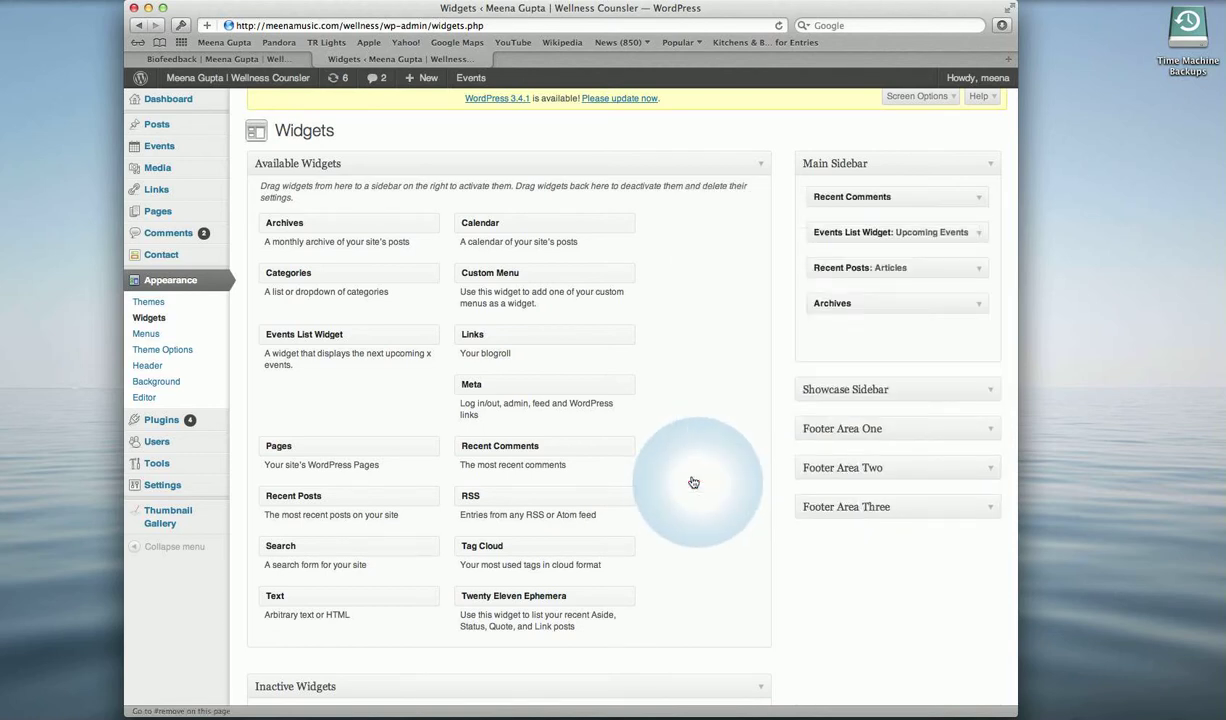
pyautogui.moveTo(939, 232); pyautogui.dragTo(938, 189)
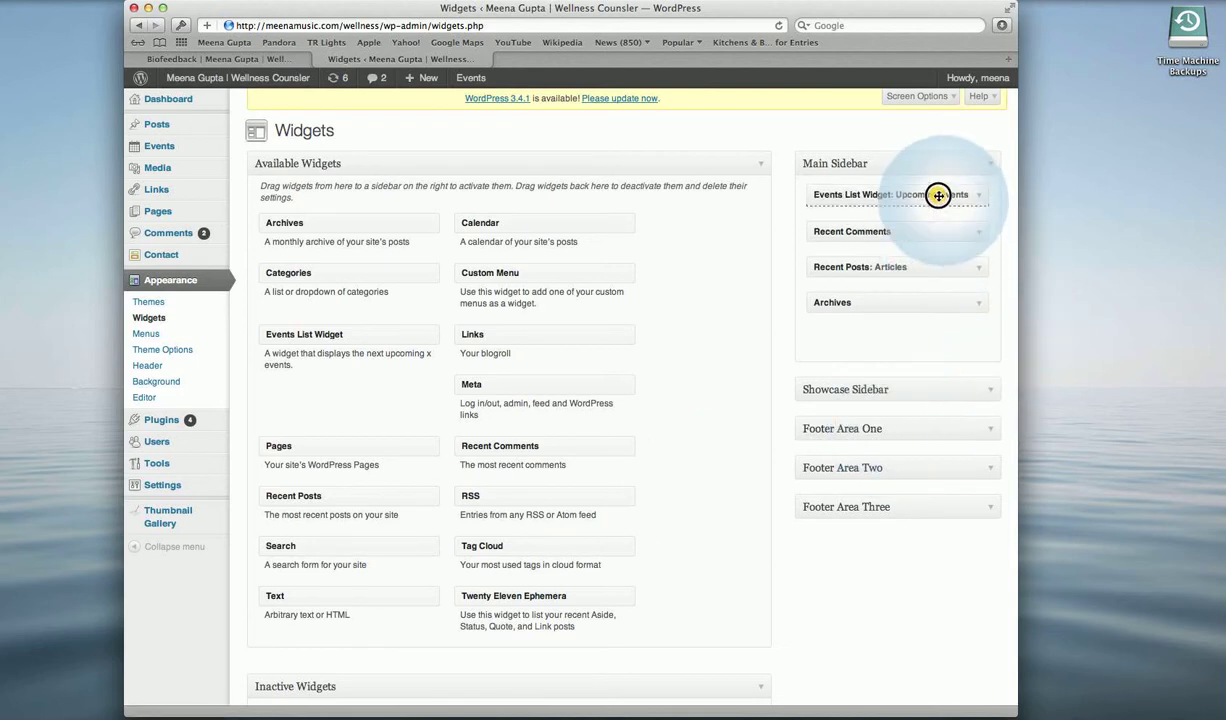
pyautogui.moveTo(887, 233); pyautogui.dragTo(891, 288)
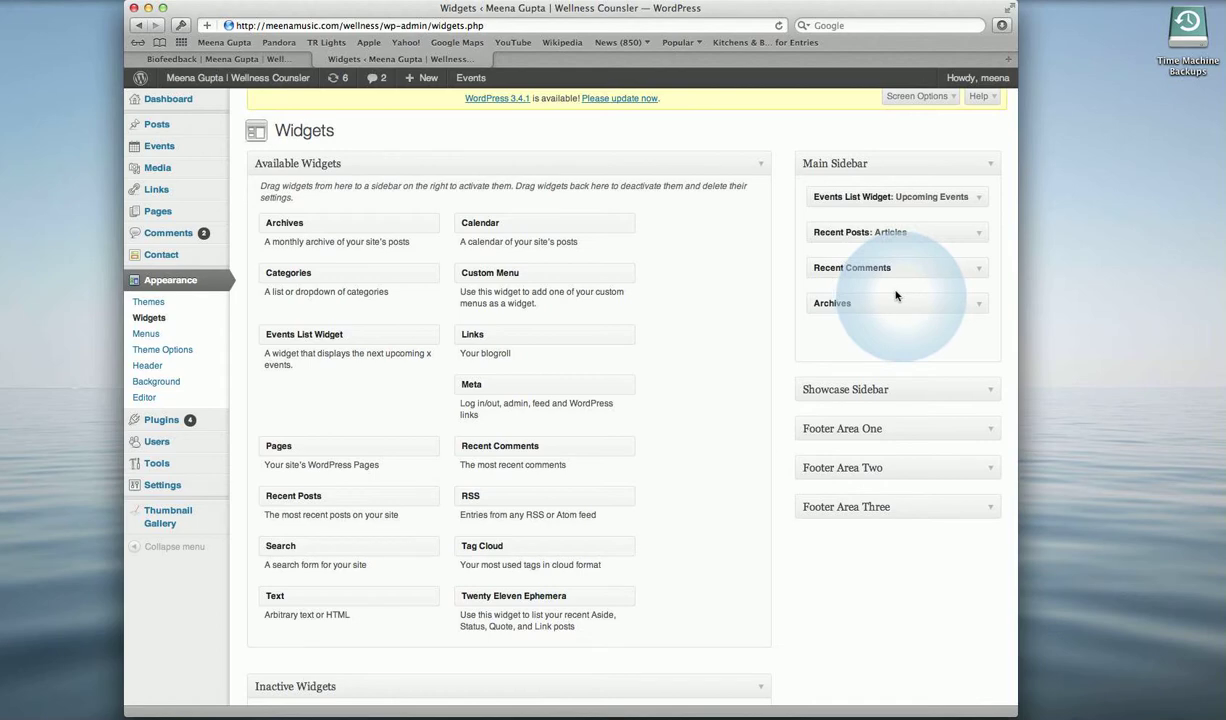
pyautogui.scroll(-5, 850, 290)
pyautogui.scroll(4, 780, 281)
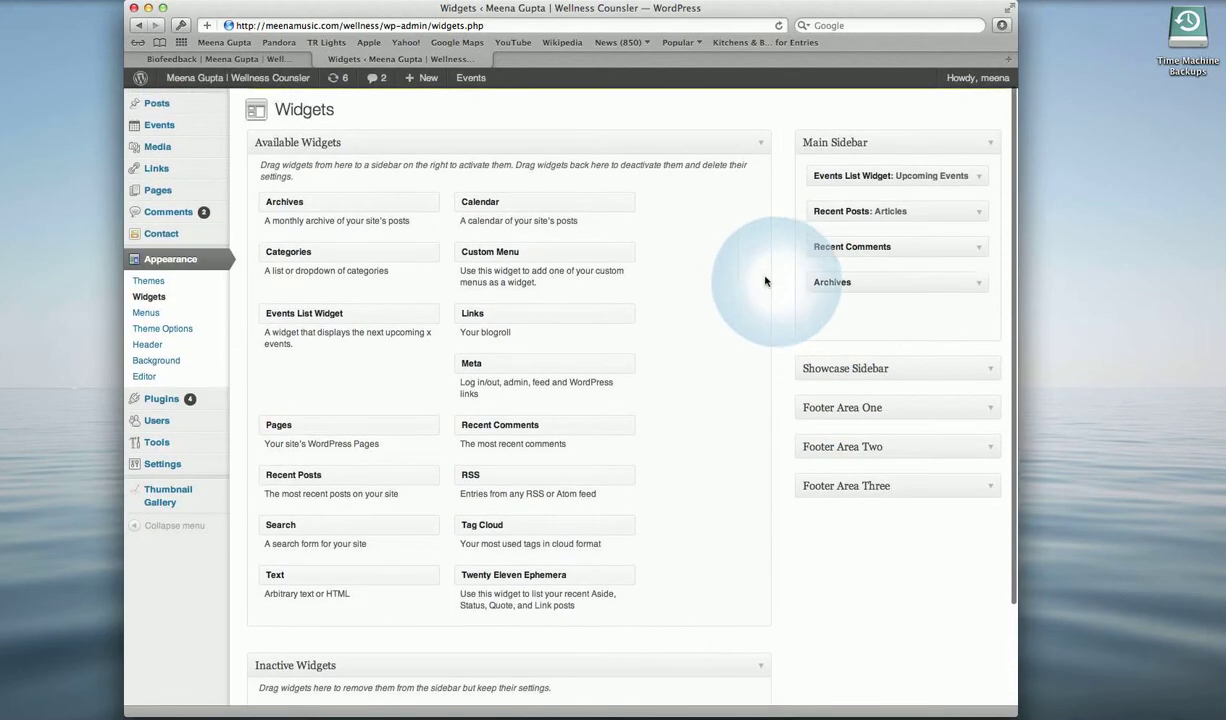